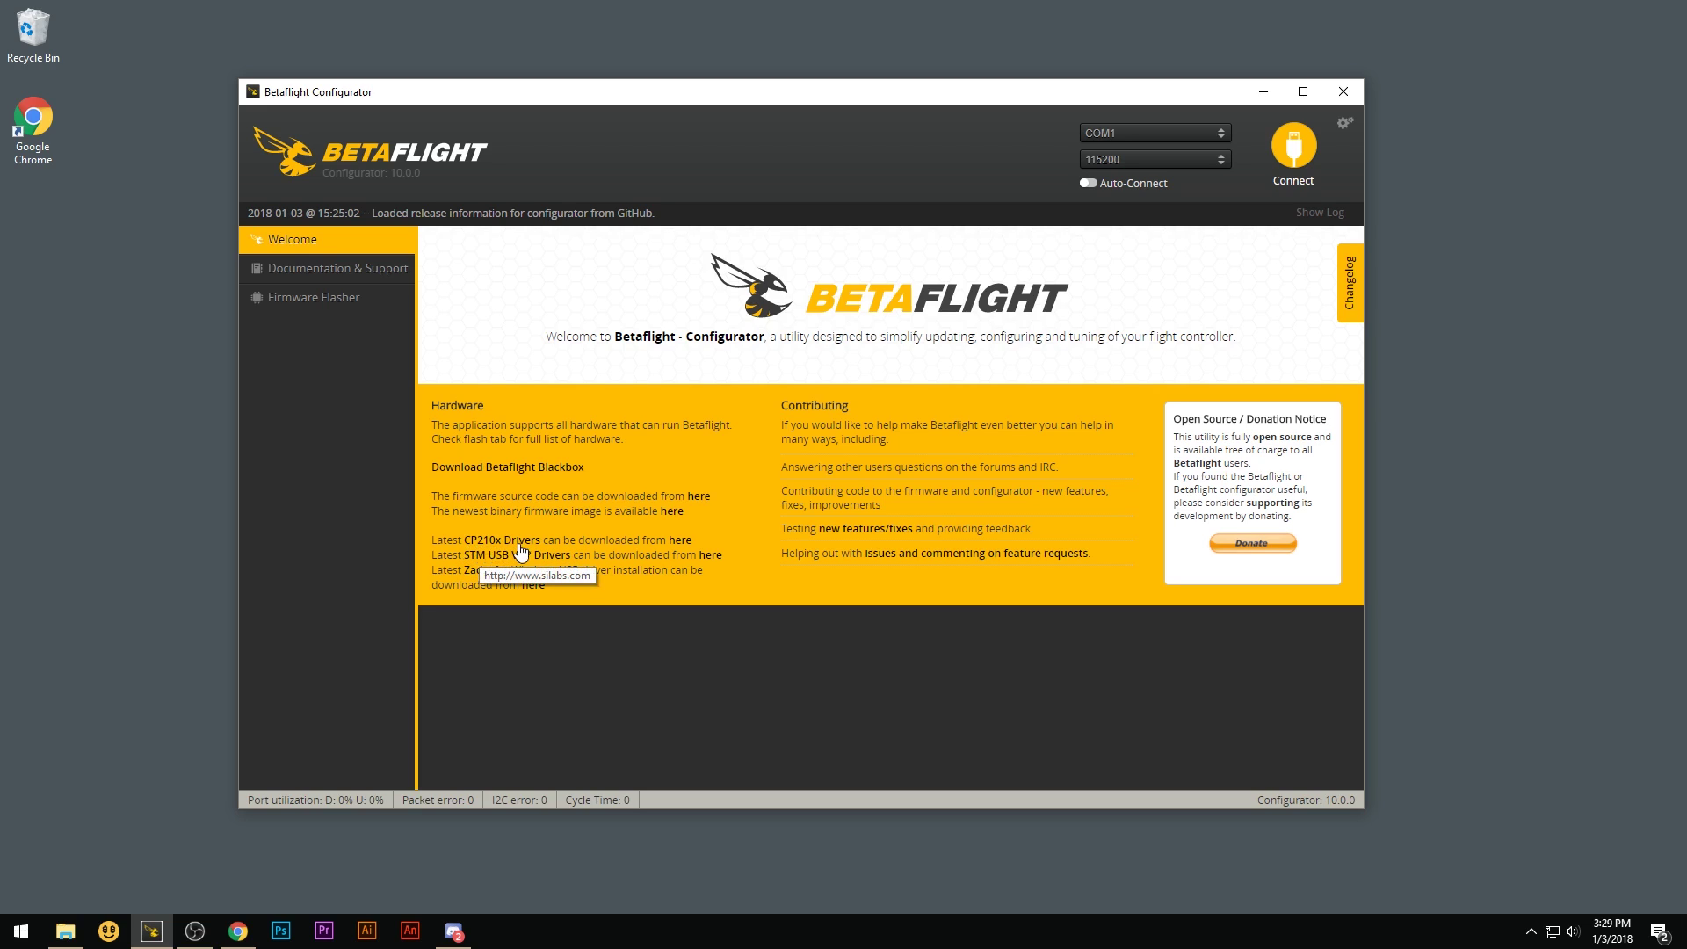
Step: Download the Windows 7/8/8.1/10 CP210x VCP driver (5.3 MB) and save it to Downloads
click(680, 541)
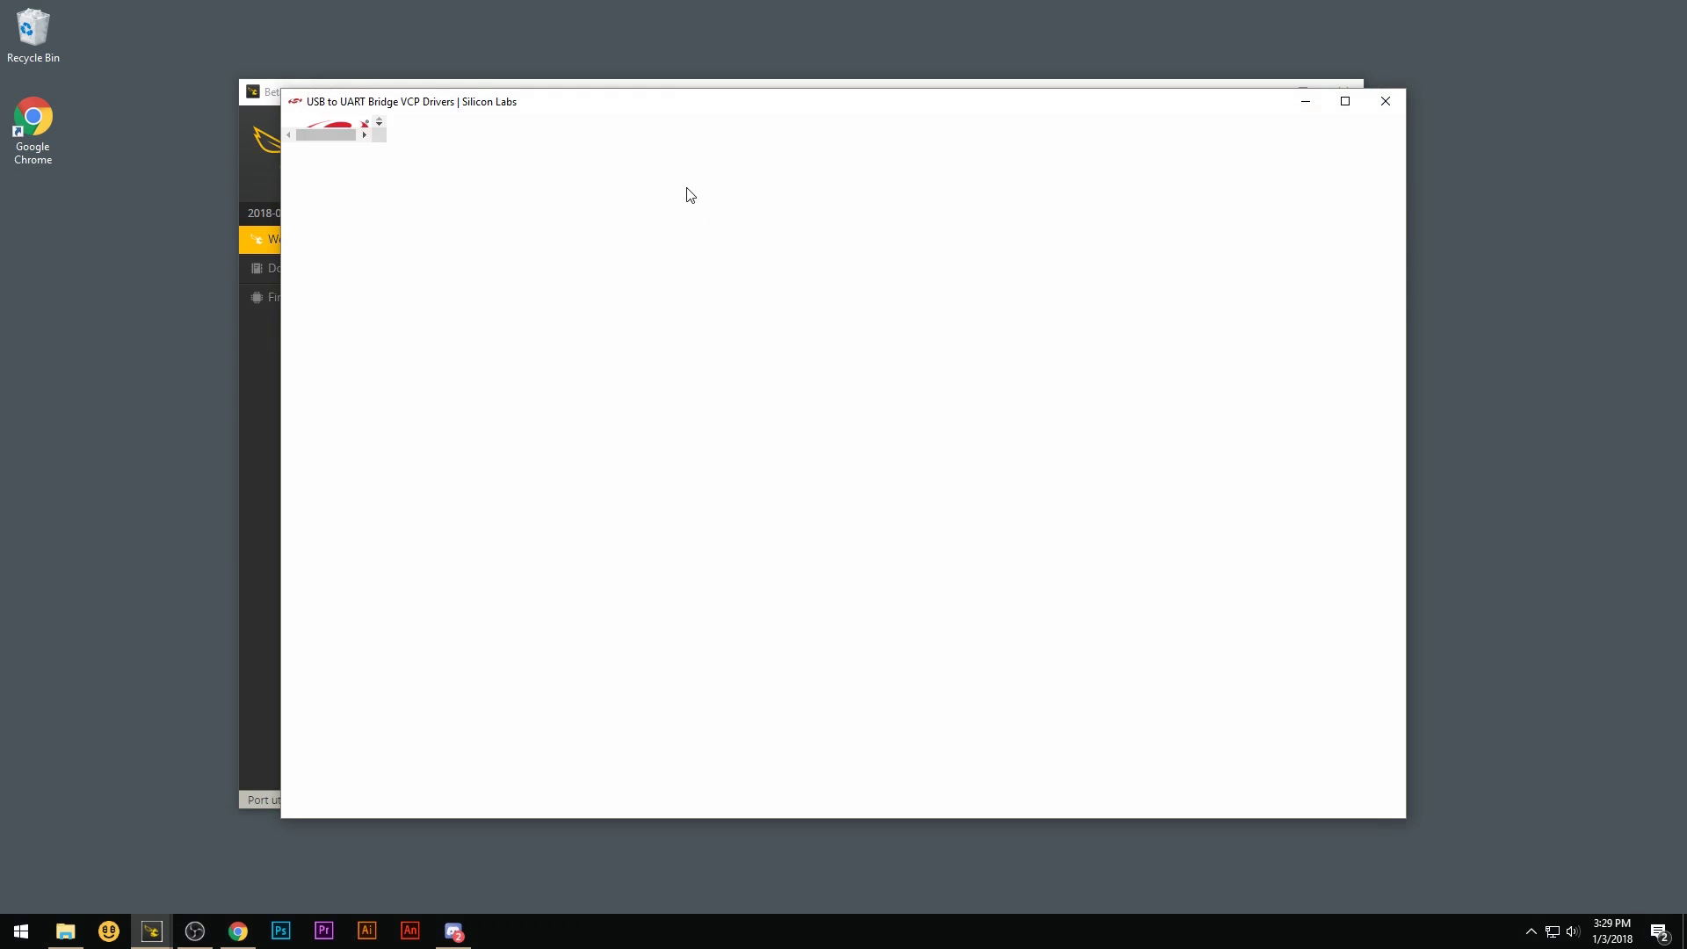
scroll(780, 506, down, 5)
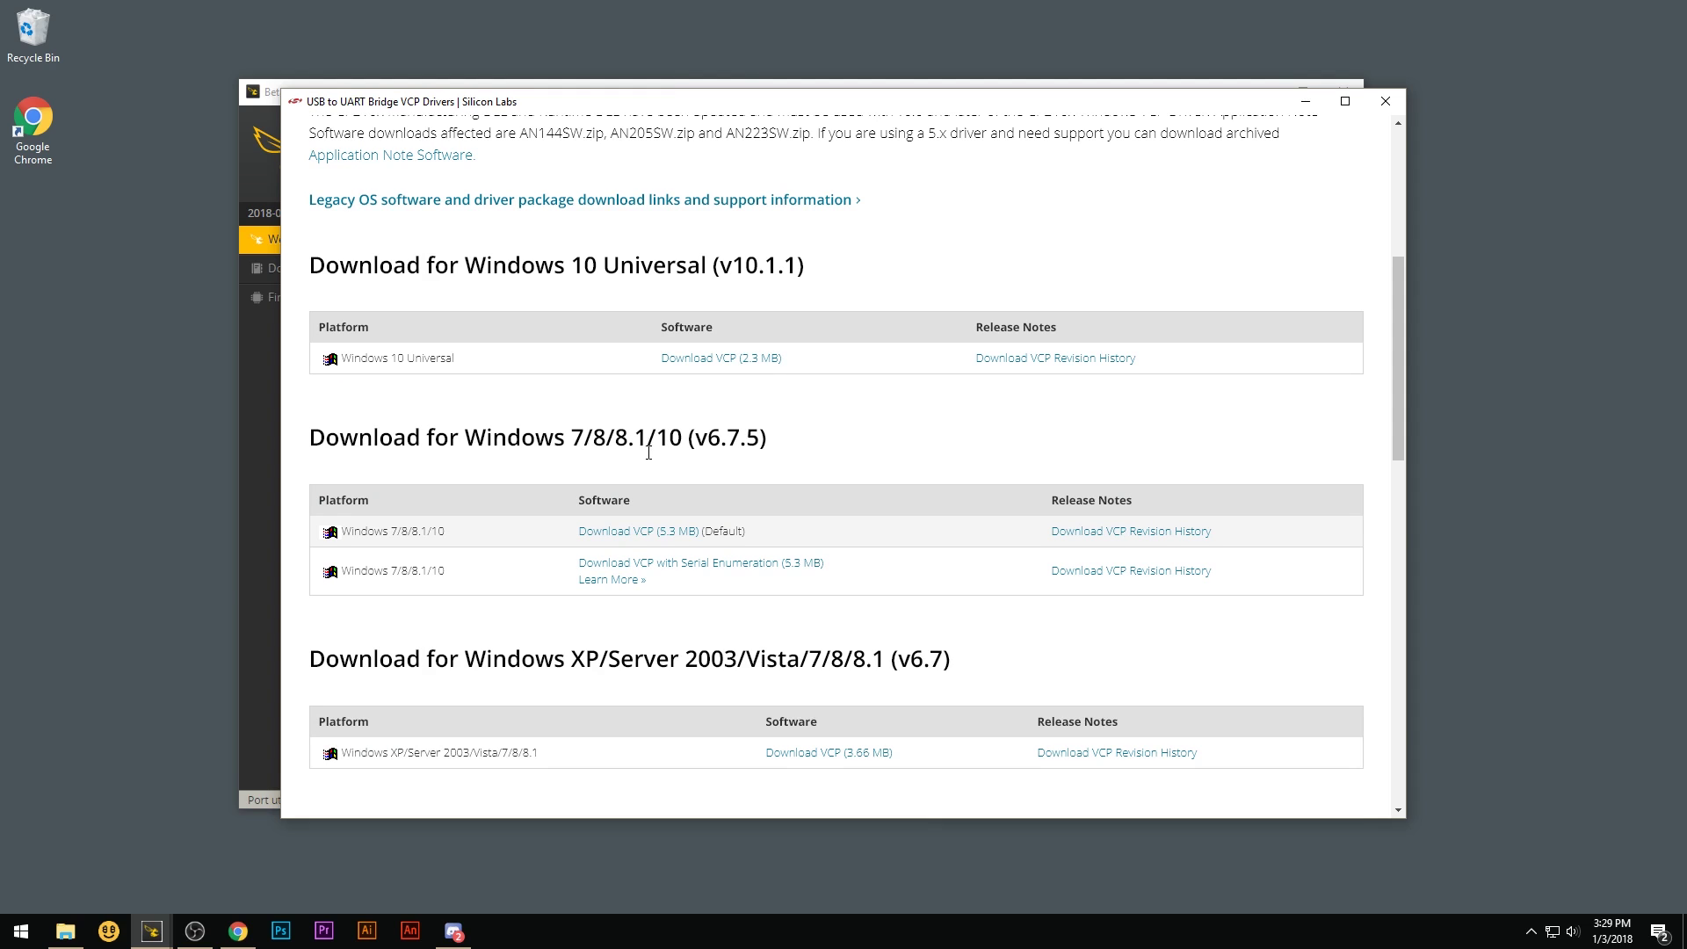
click(625, 530)
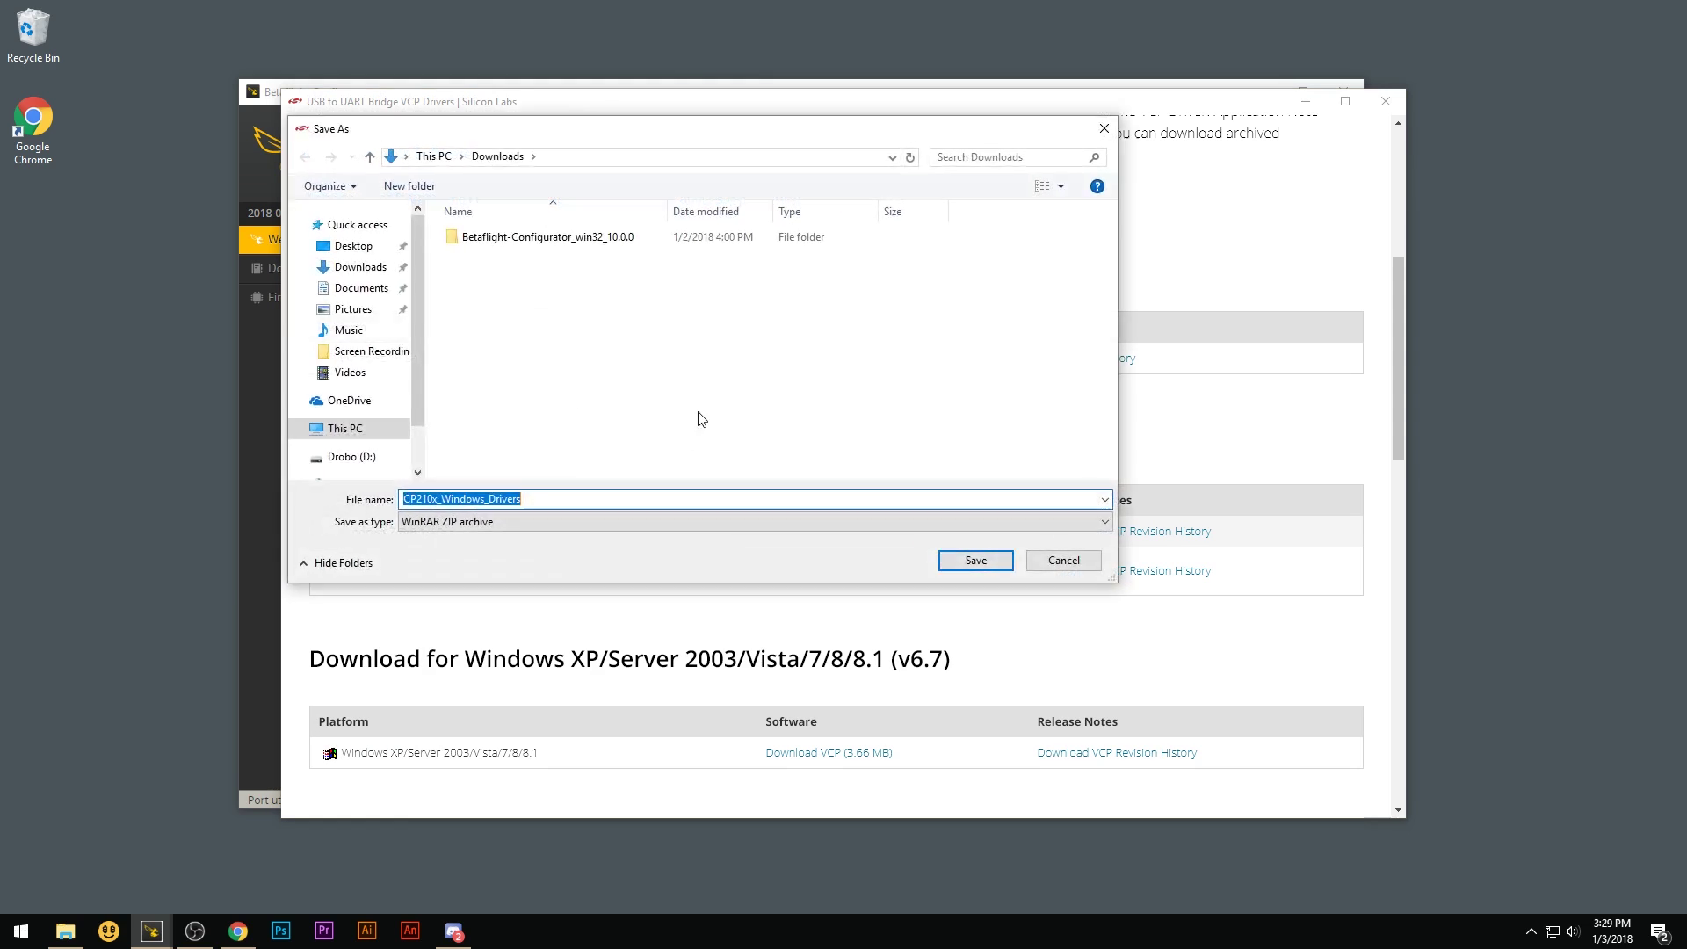
click(975, 560)
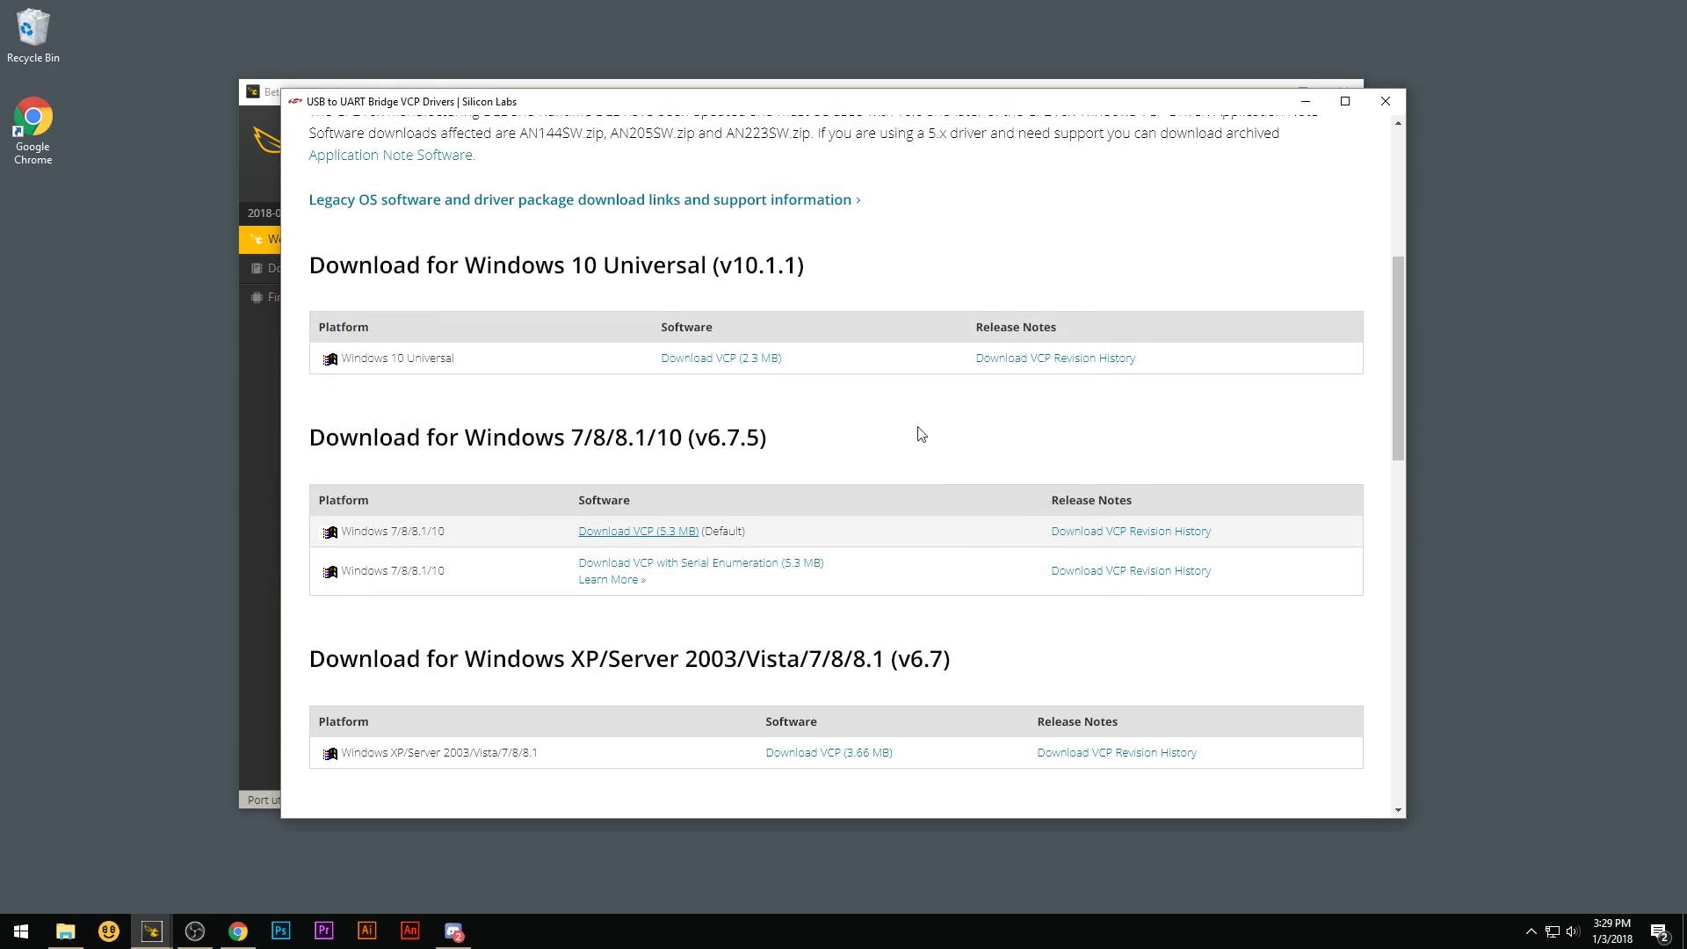
Step: Extract the CP210x driver zip in Downloads to a CP210x_Windows_Drivers folder
click(75, 930)
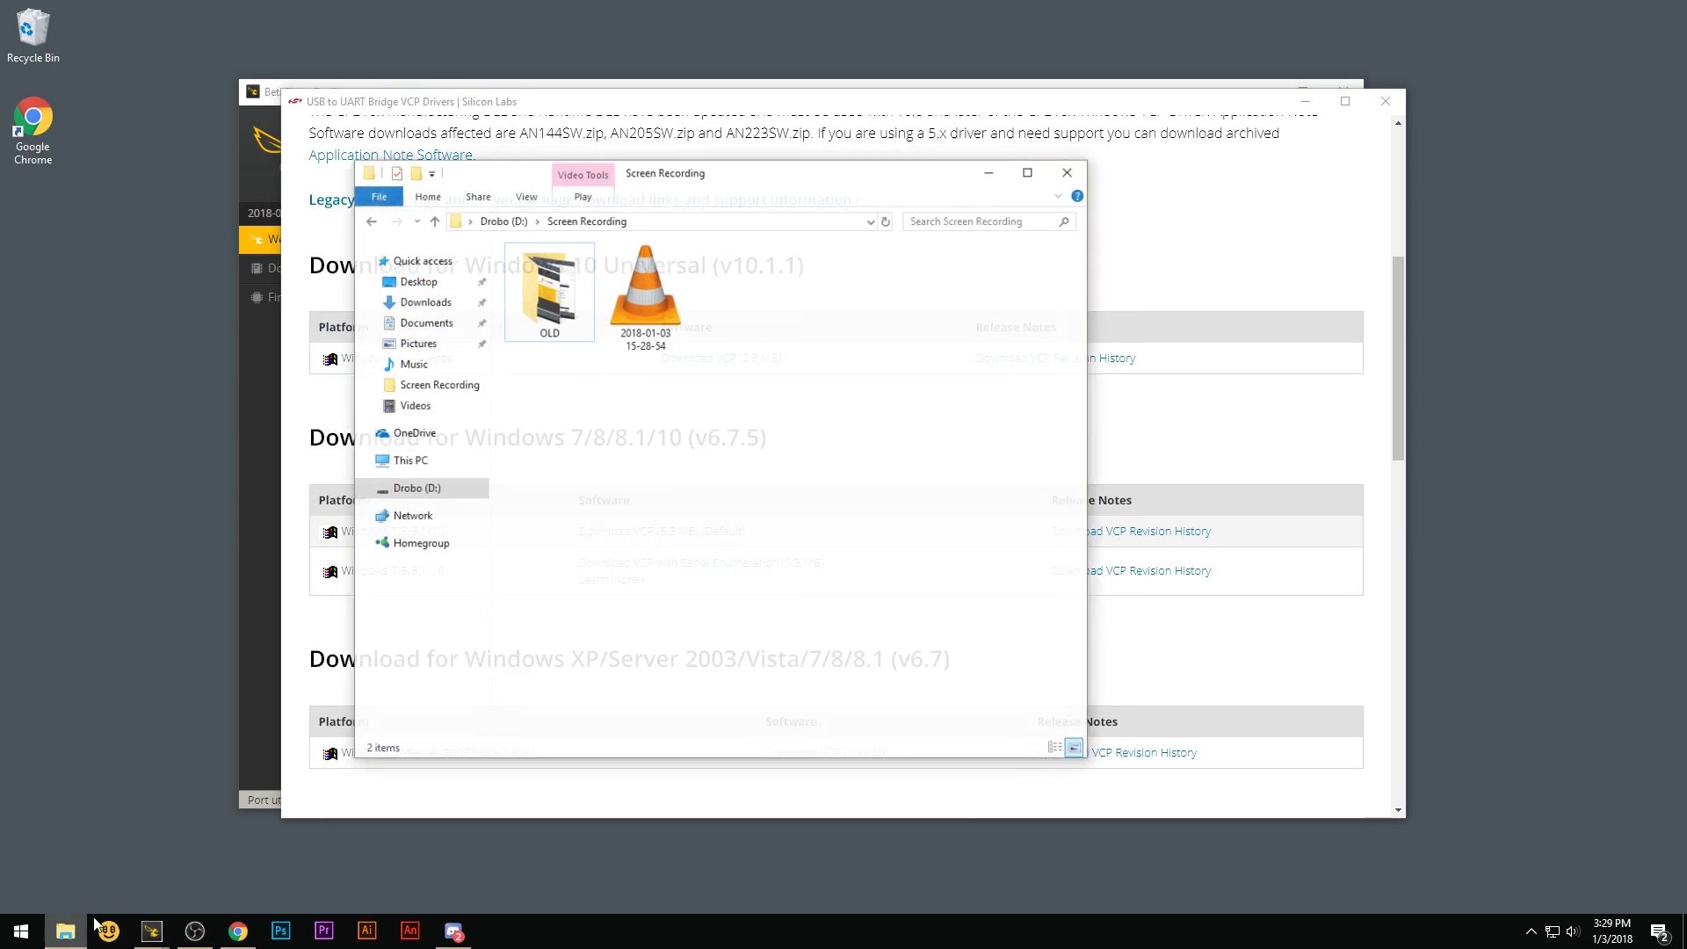
click(448, 285)
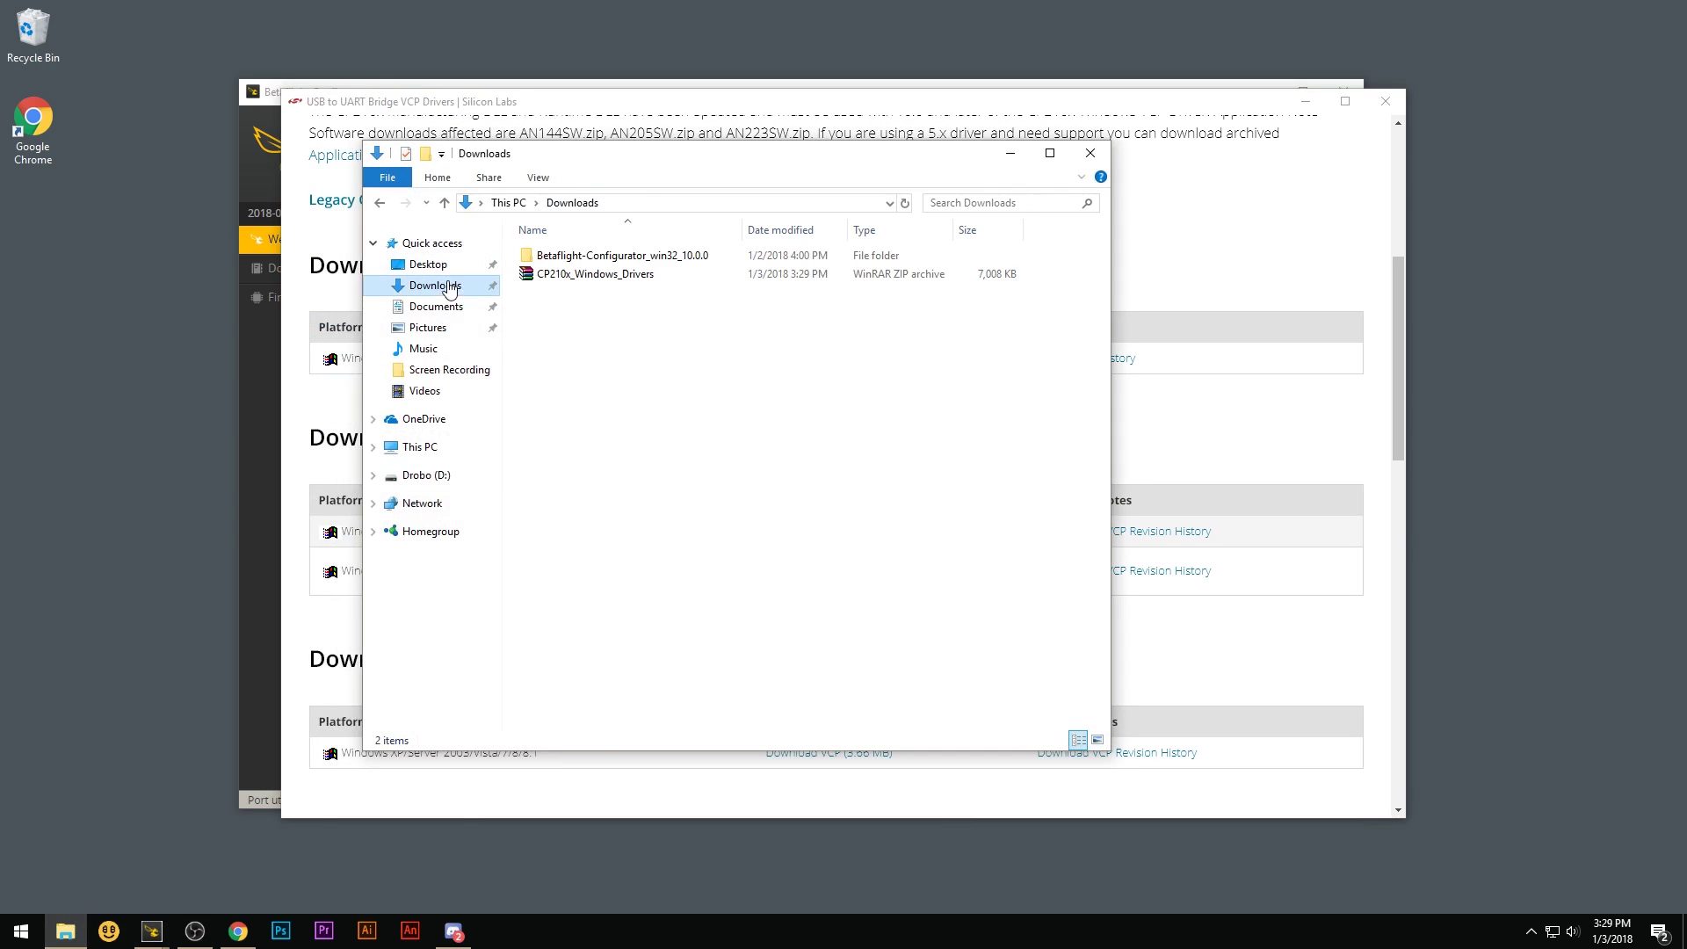
right_click(603, 276)
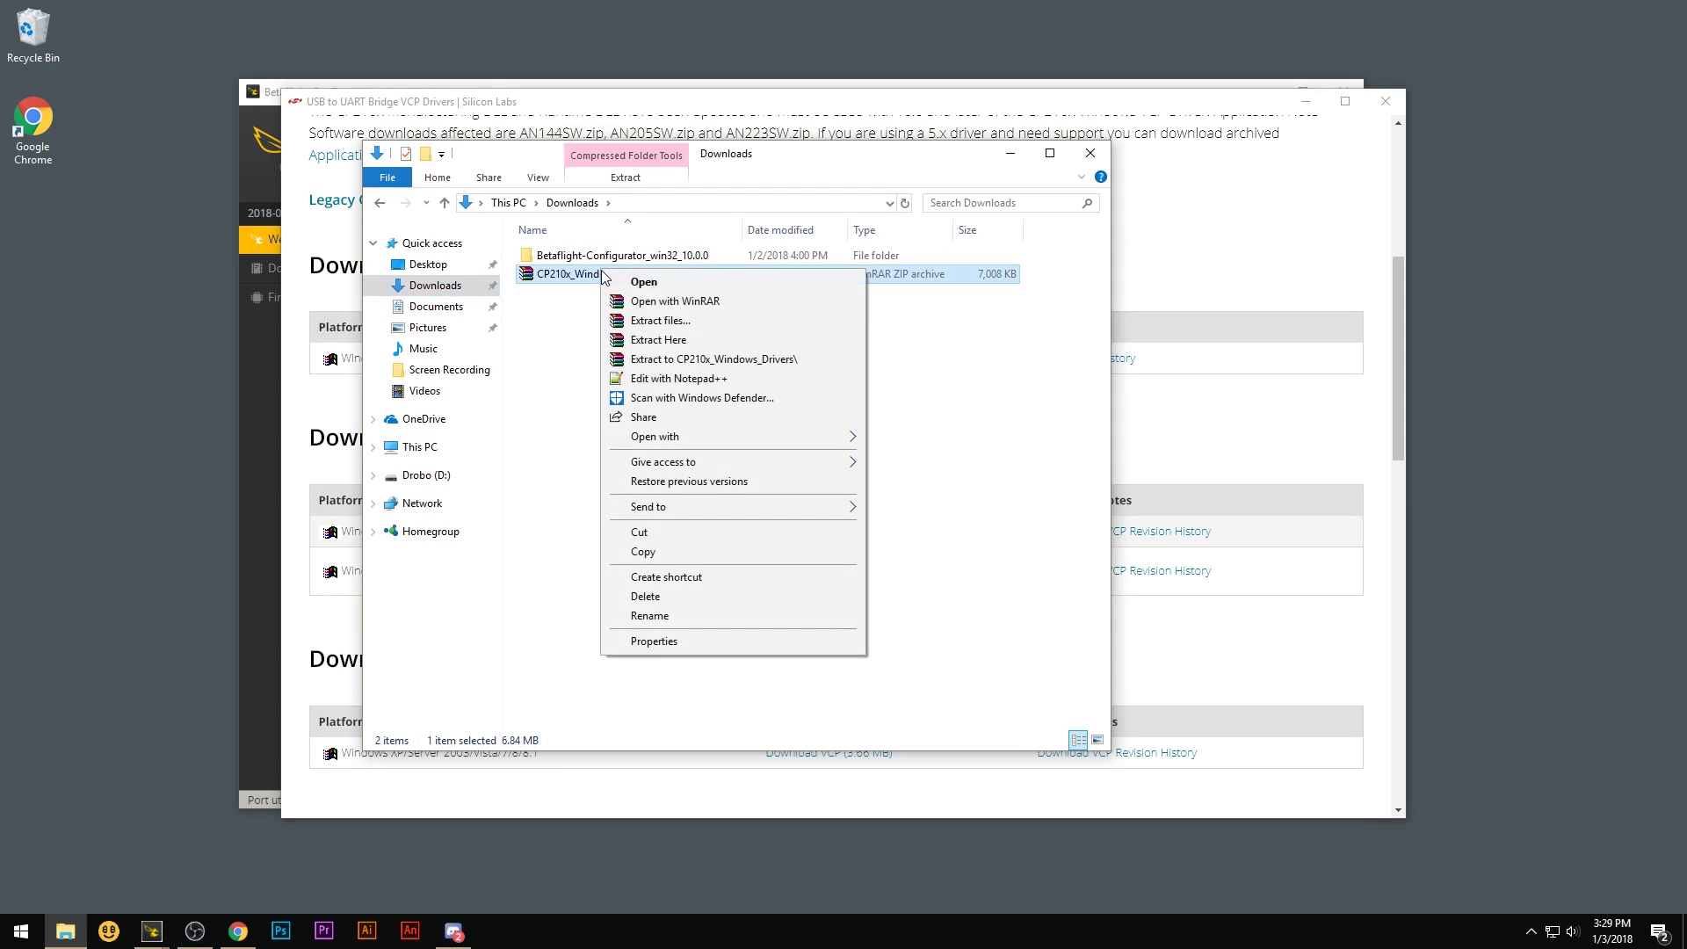
click(679, 359)
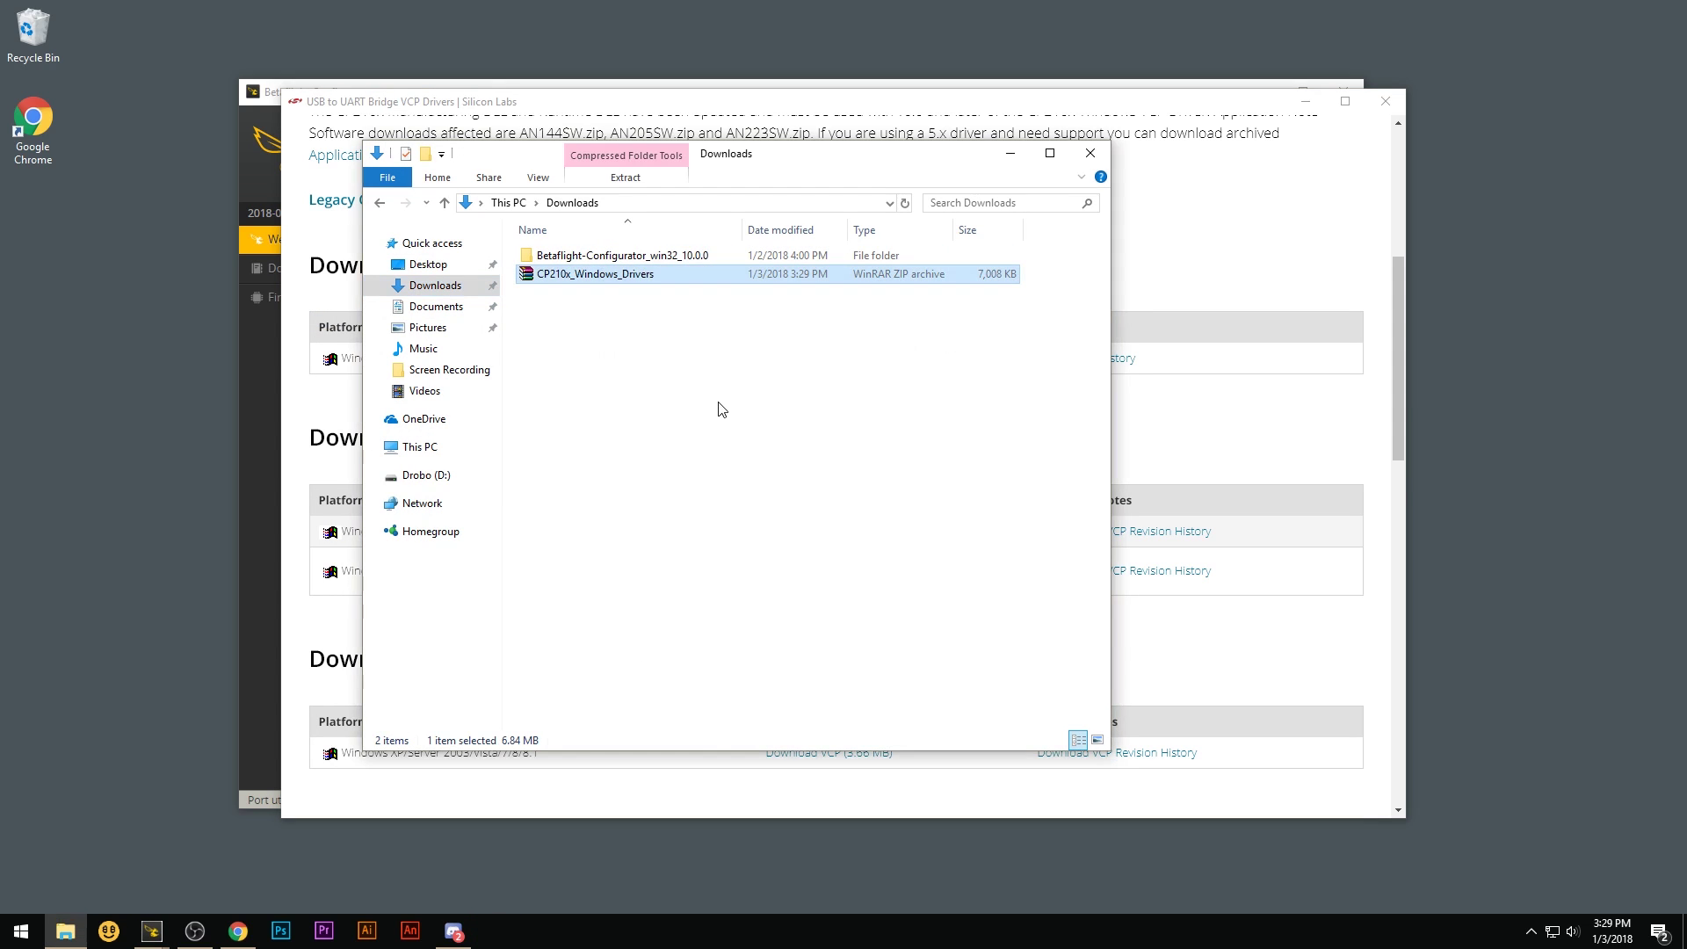
Step: Install the CP210x USB to UART Bridge driver, accepting the licence, and close the folder window
double_click(582, 275)
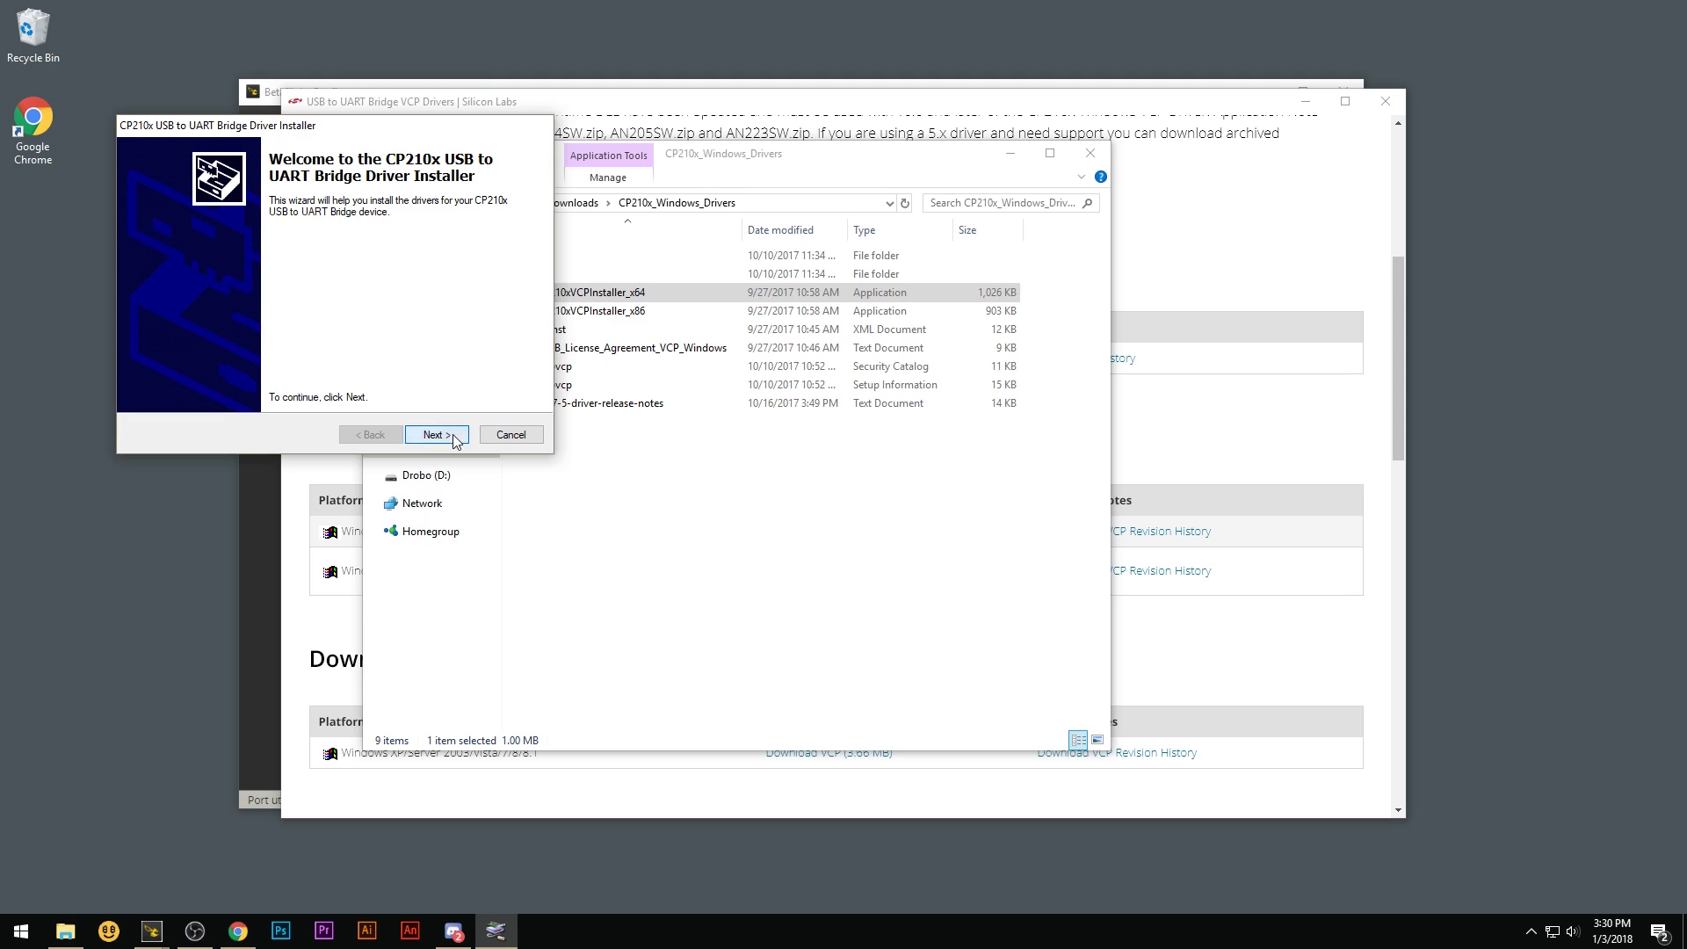
click(452, 434)
click(296, 371)
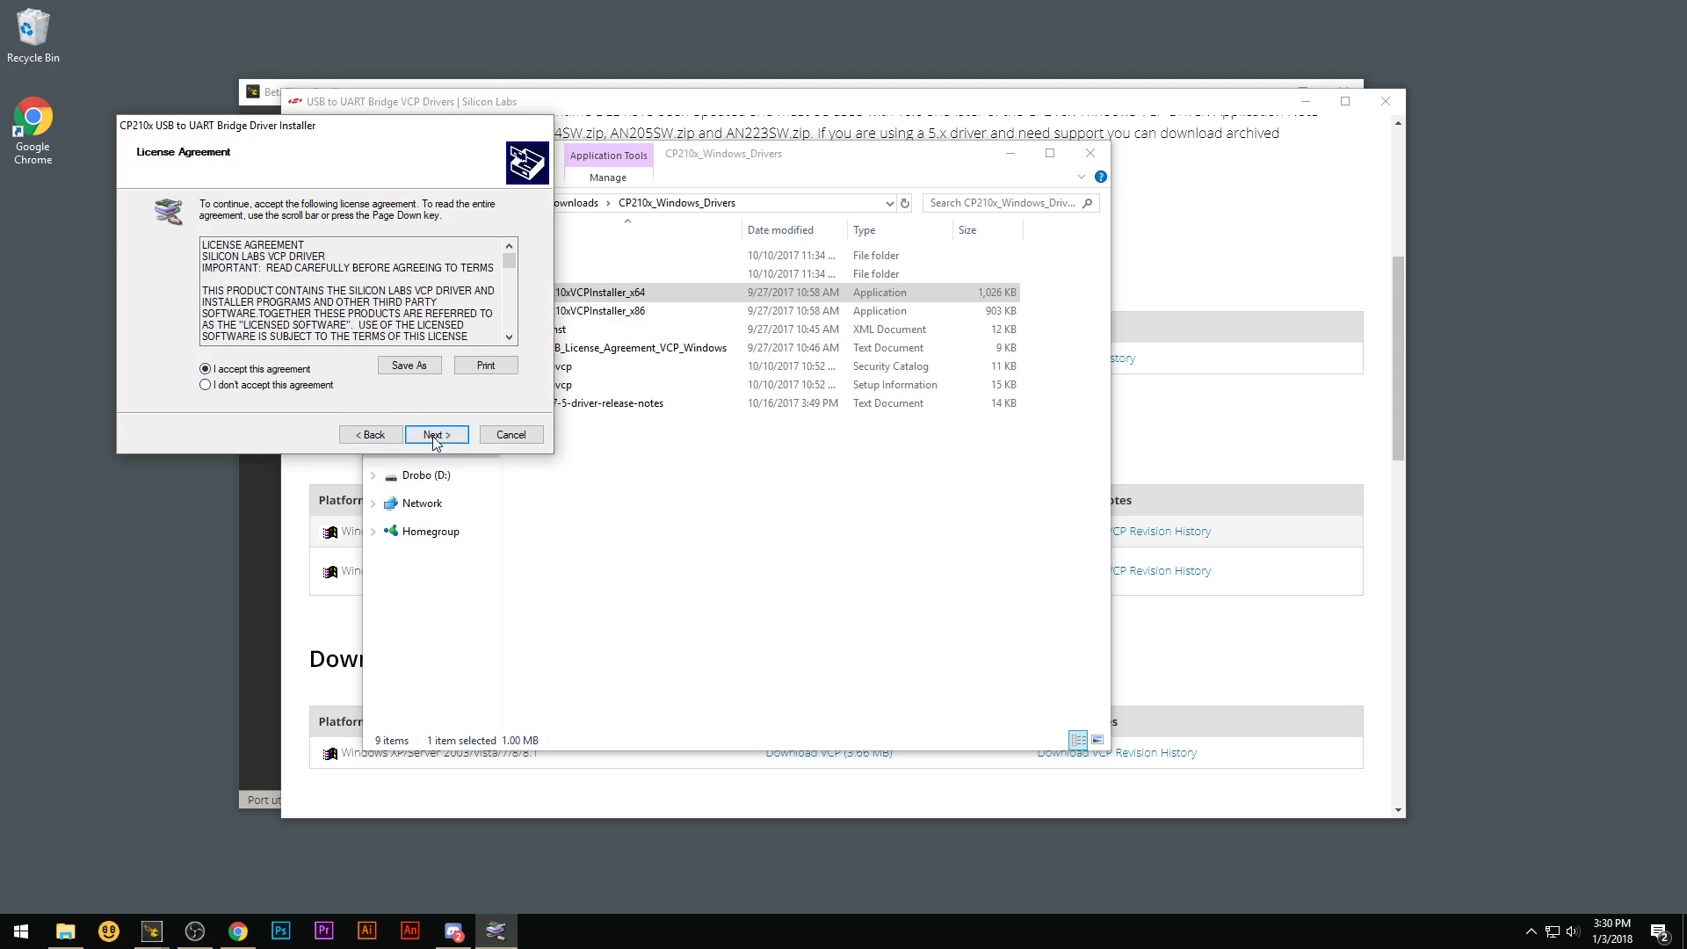
click(440, 435)
click(441, 438)
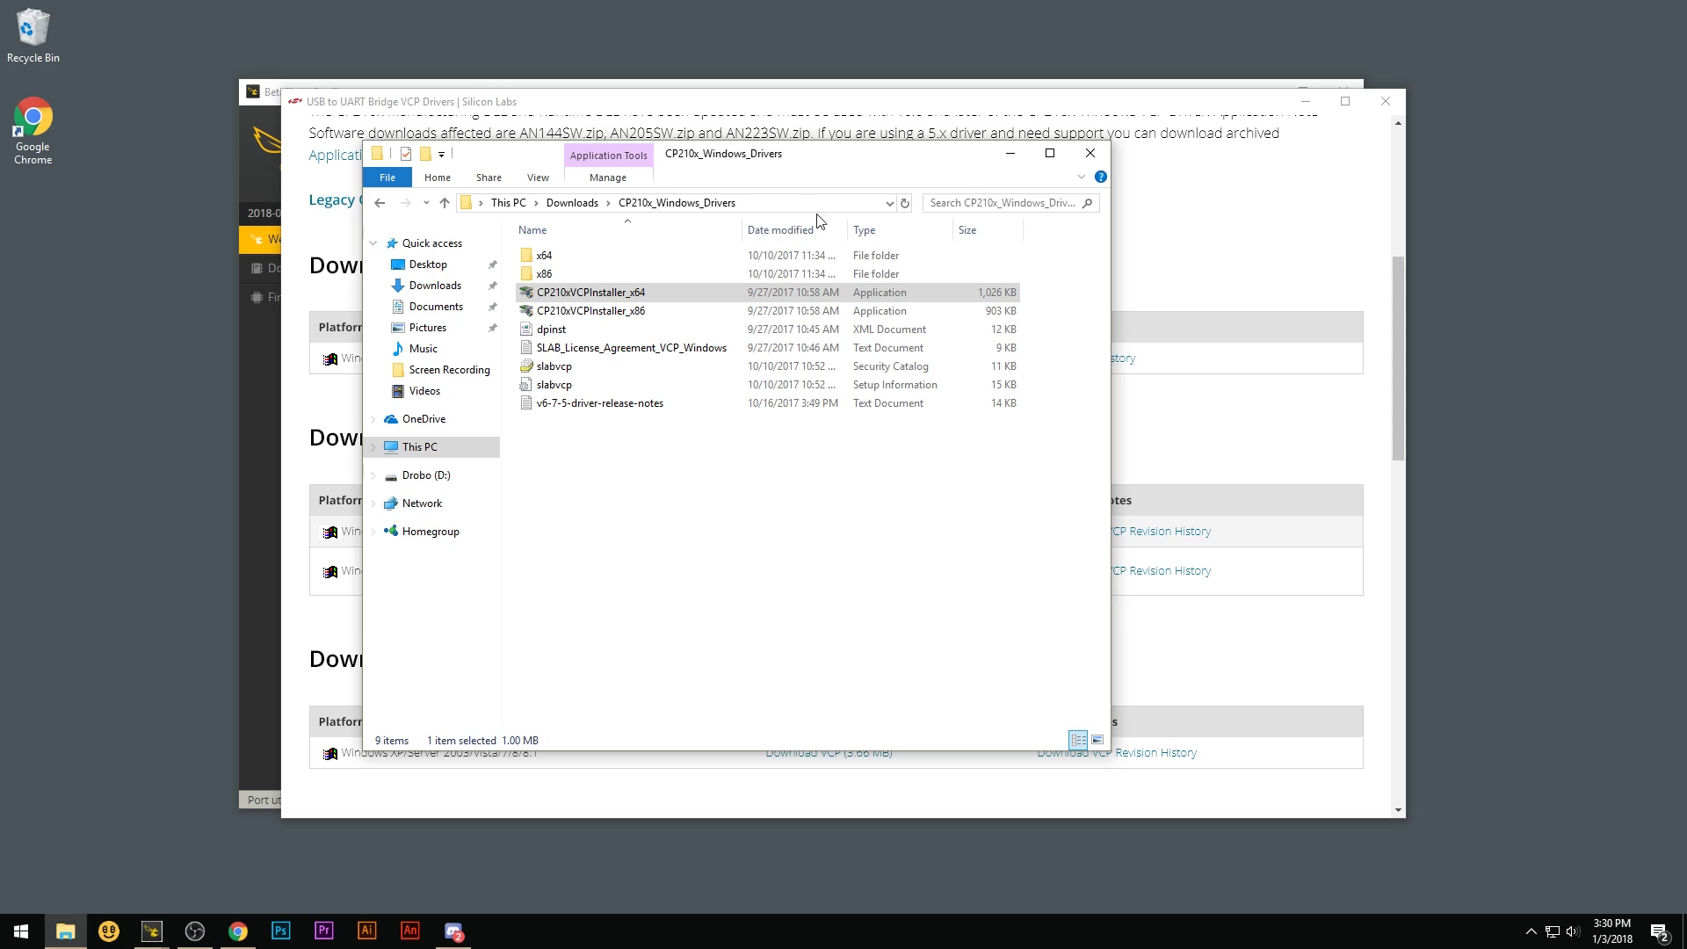
click(1090, 155)
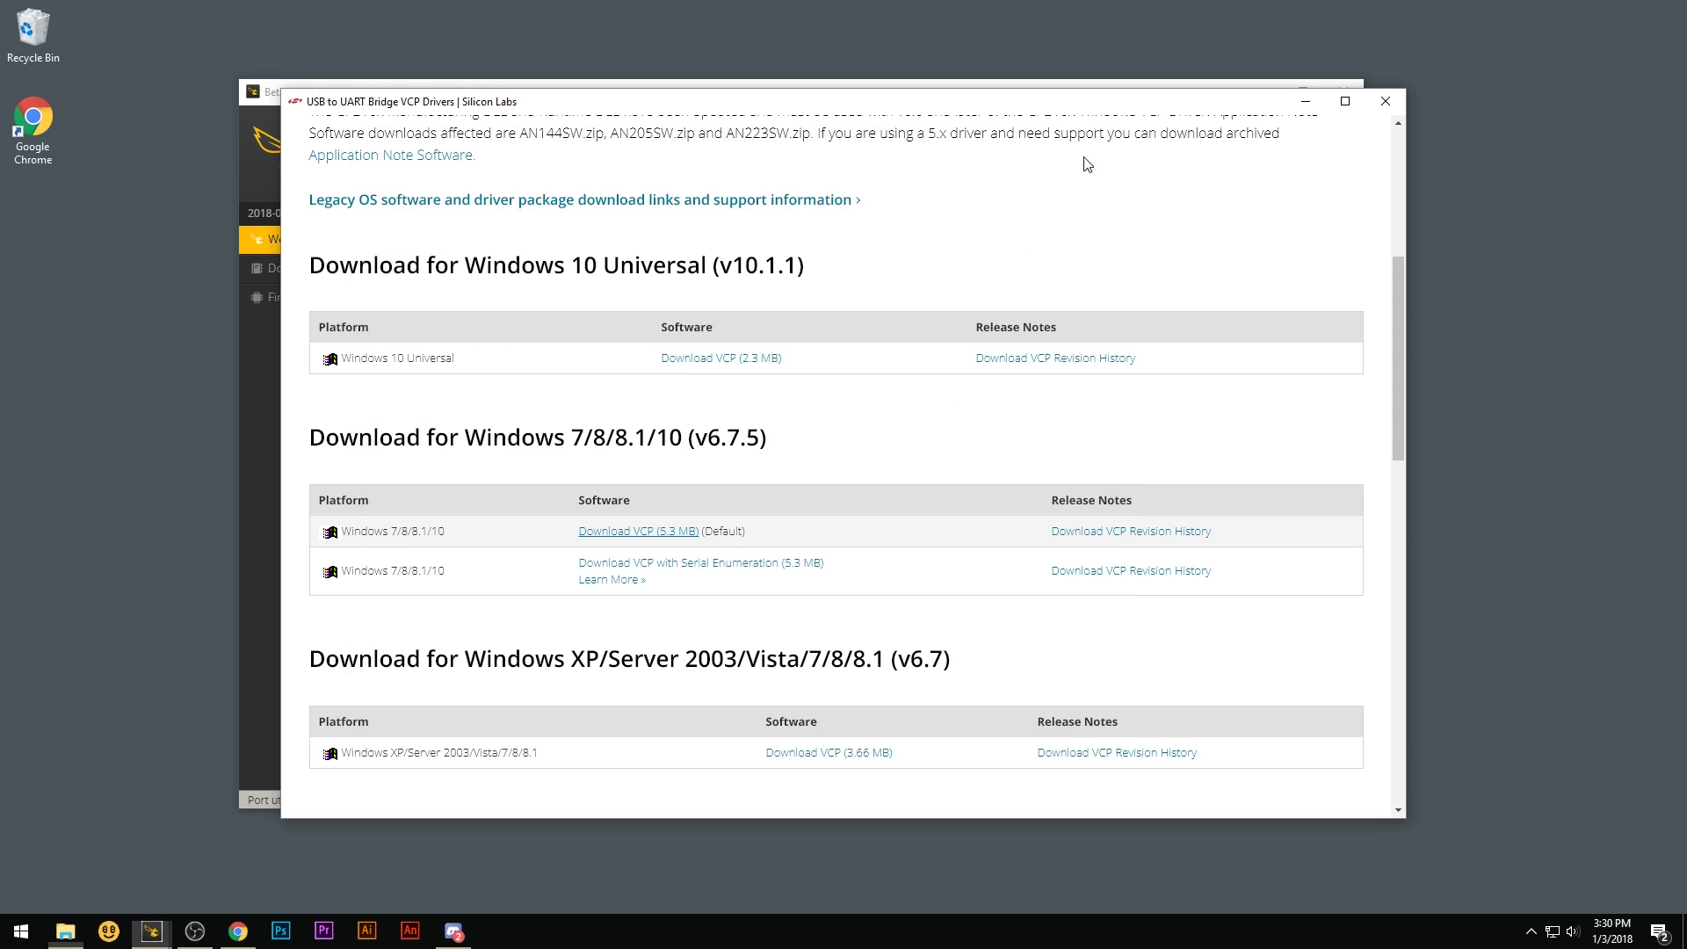
Step: Go to the STSW-STM32102 Virtual COM Port Driver page and request Get Software
click(1385, 101)
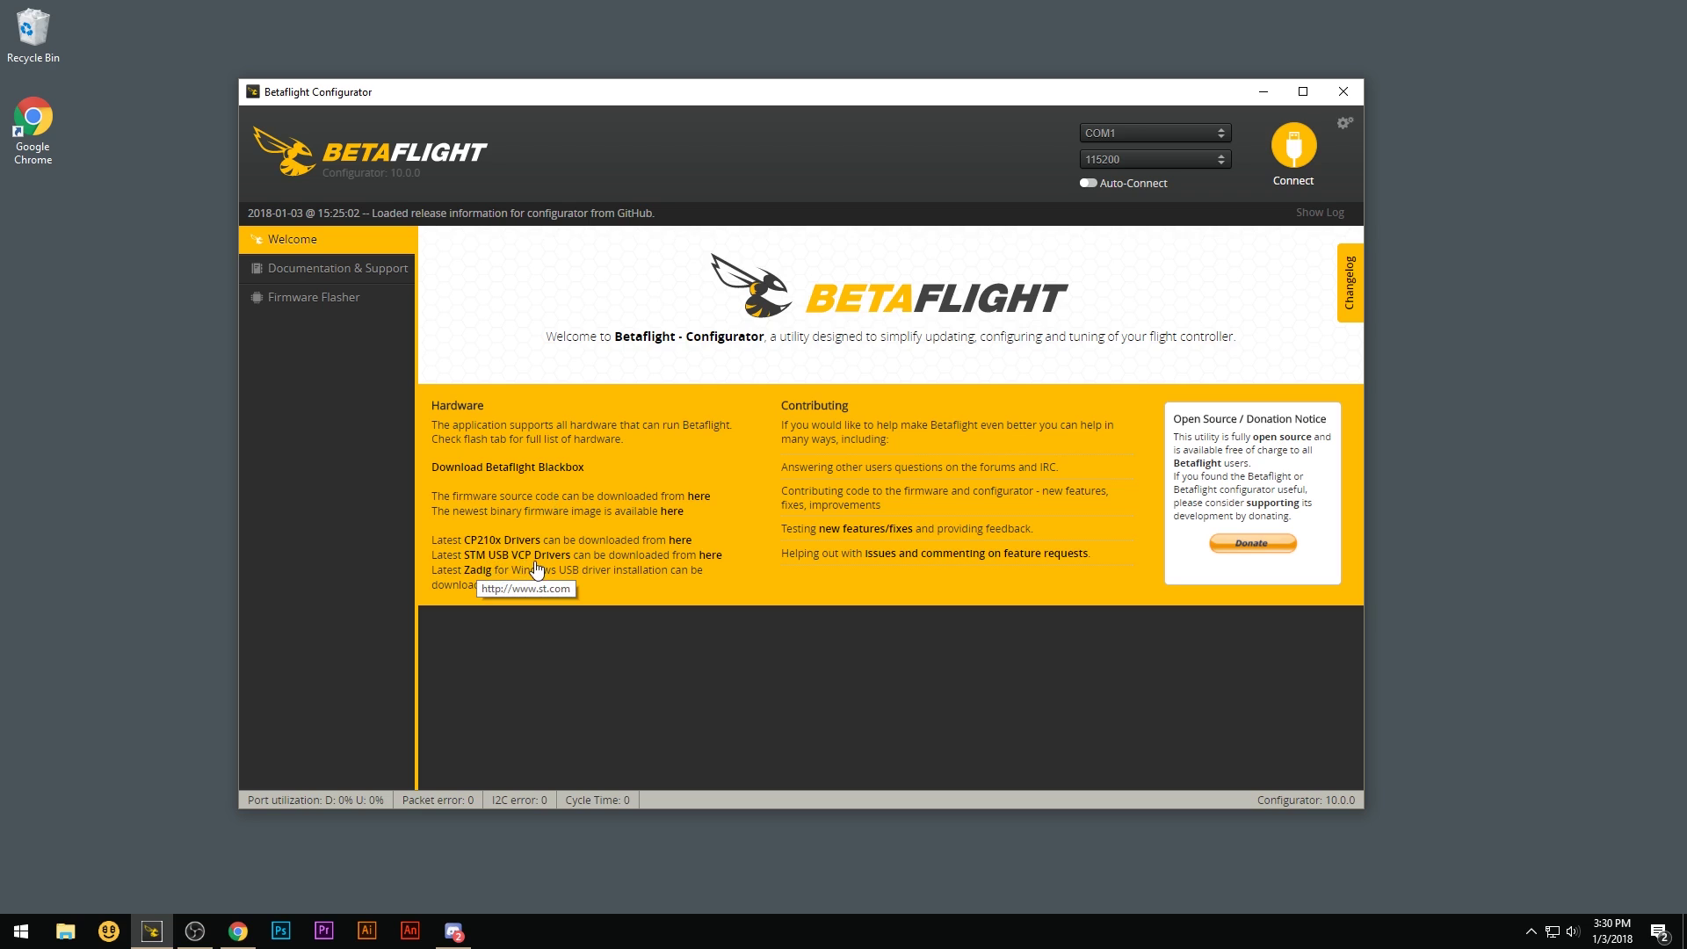
click(714, 558)
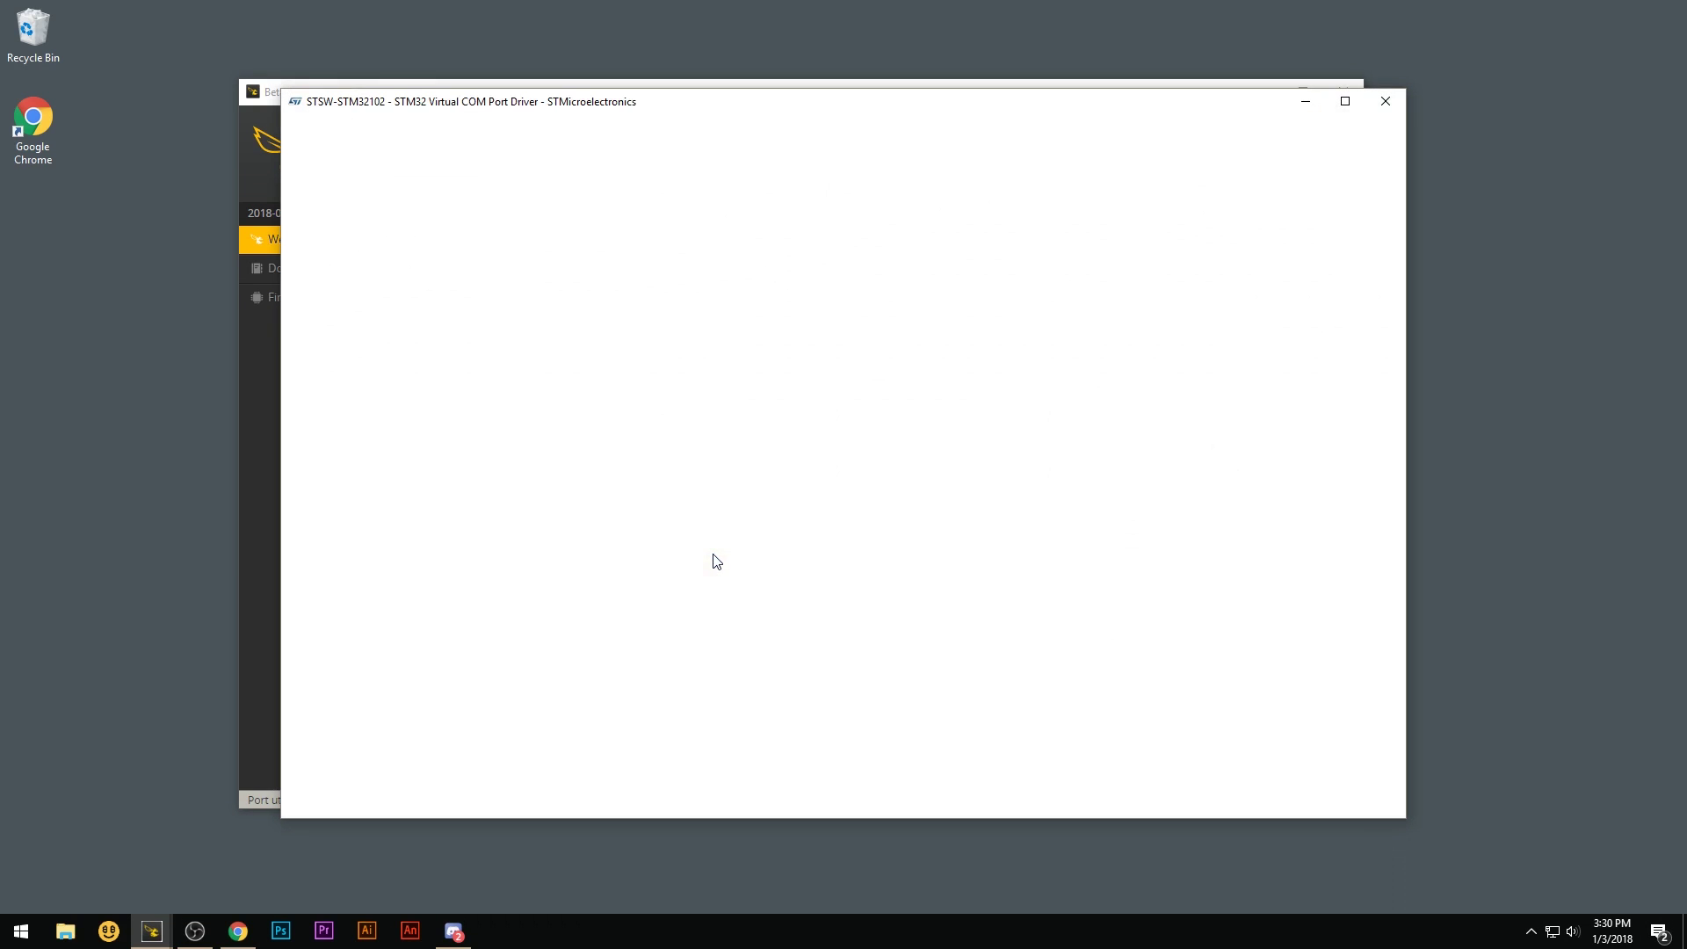
scroll(641, 381, down, 2)
scroll(642, 387, down, 2)
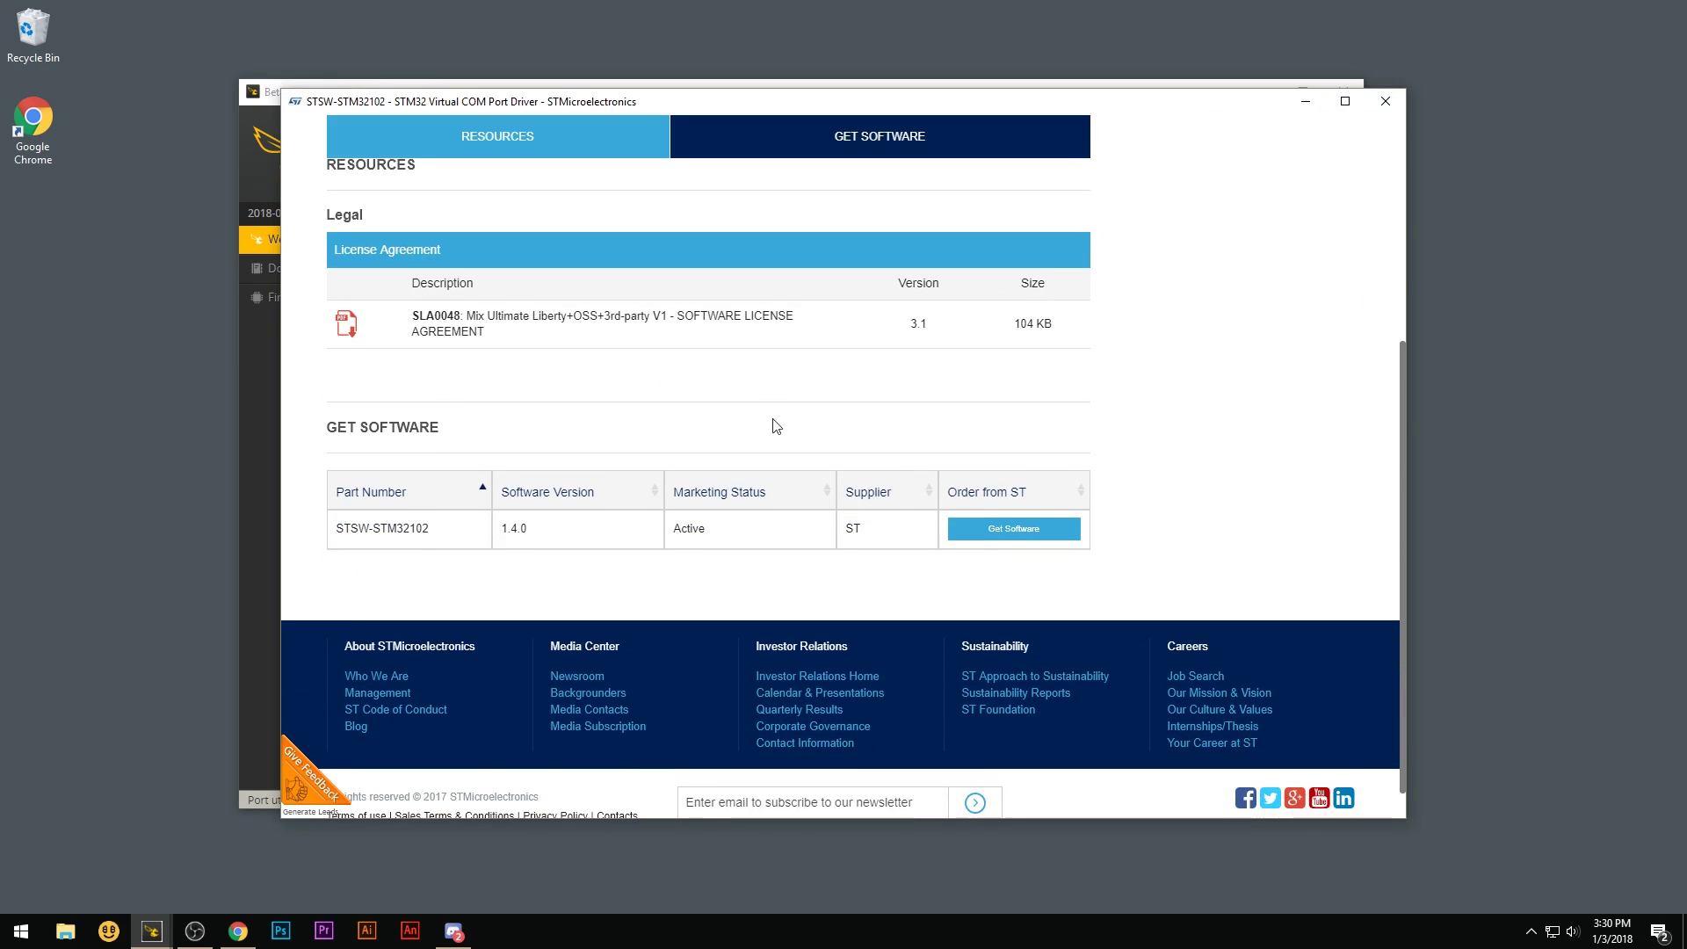
click(990, 536)
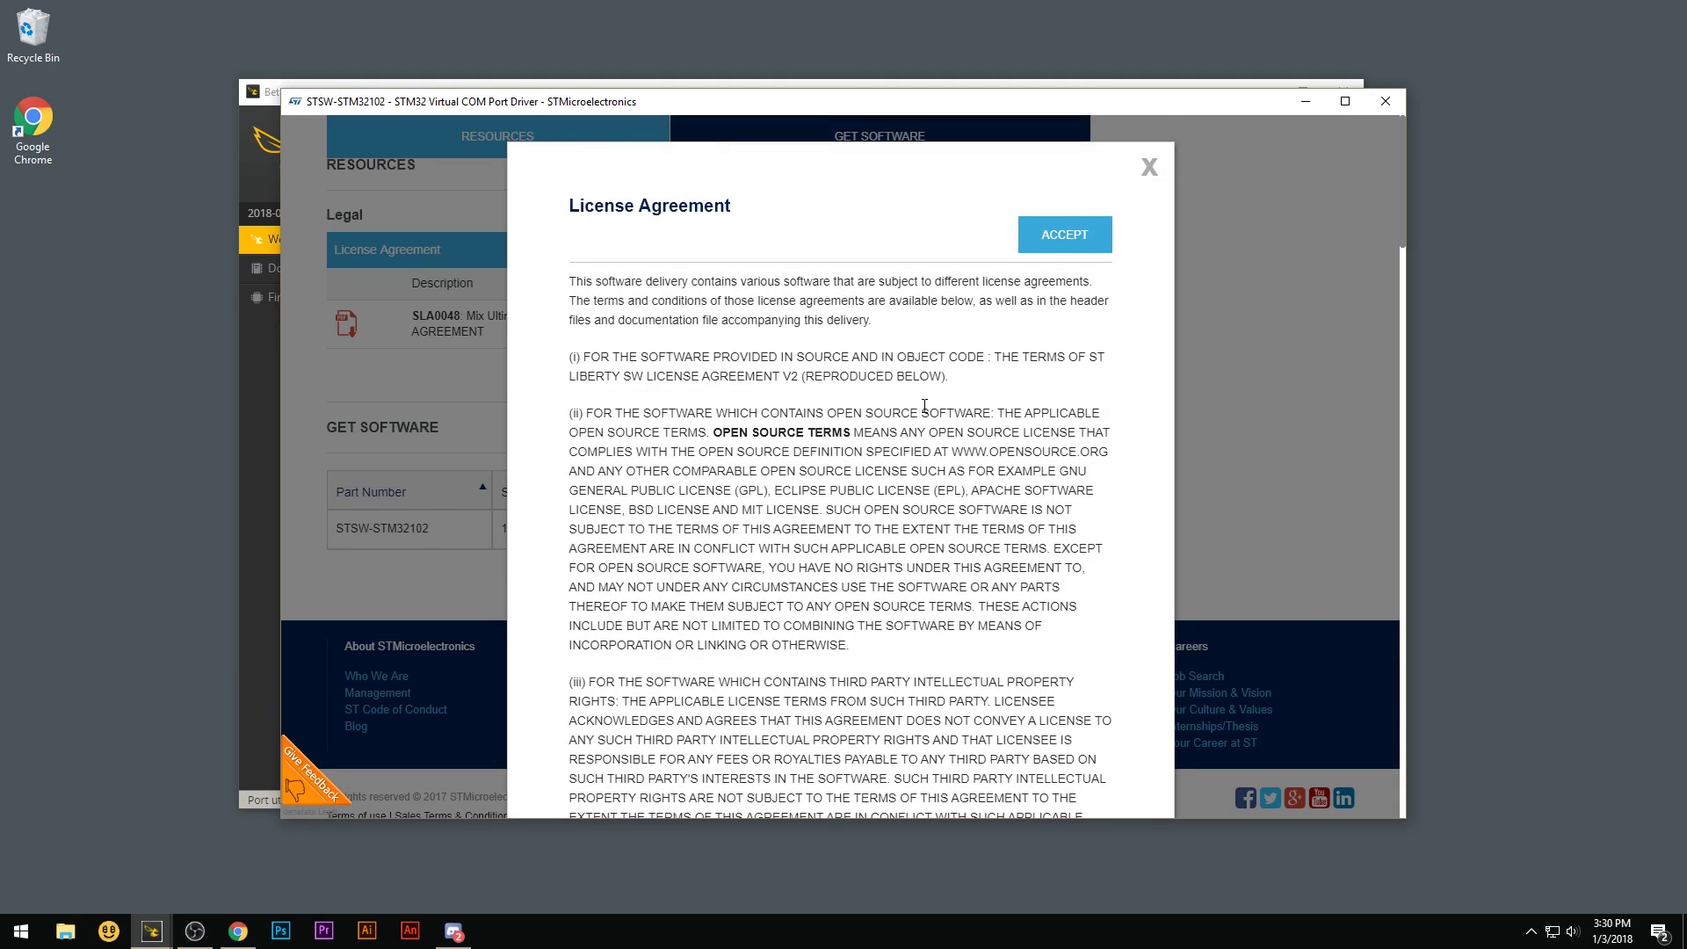
Step: Accept the ST licence, enter last name and e-mail, agree to the terms, then dismiss the form
click(1054, 247)
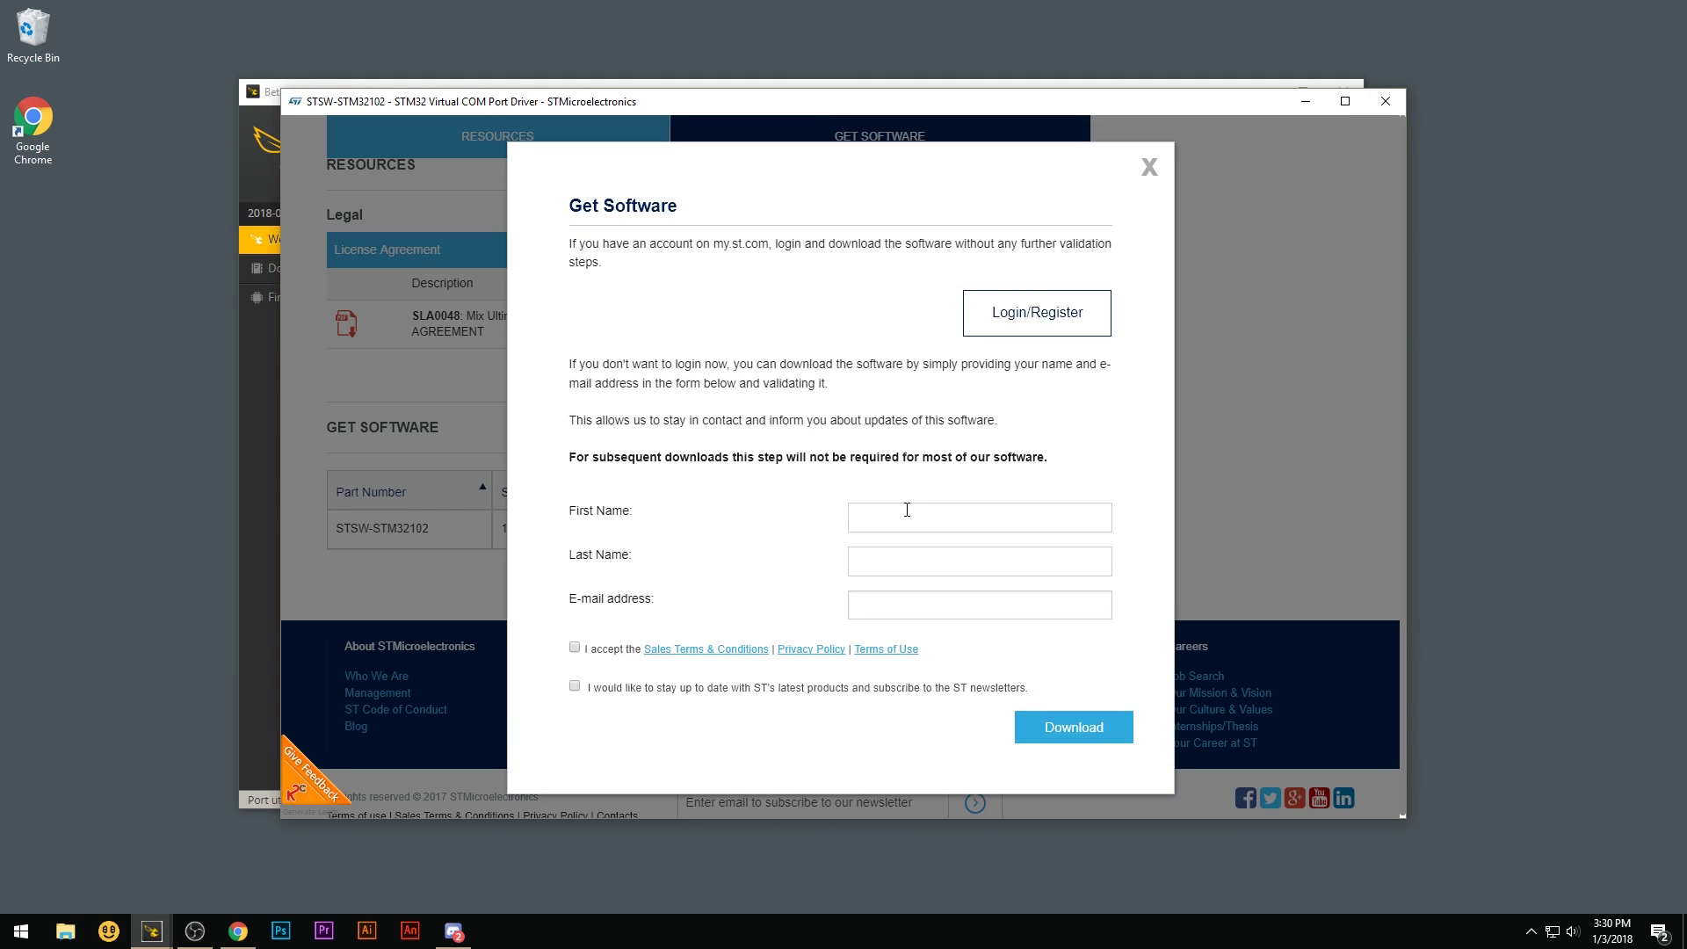
click(898, 565)
click(886, 605)
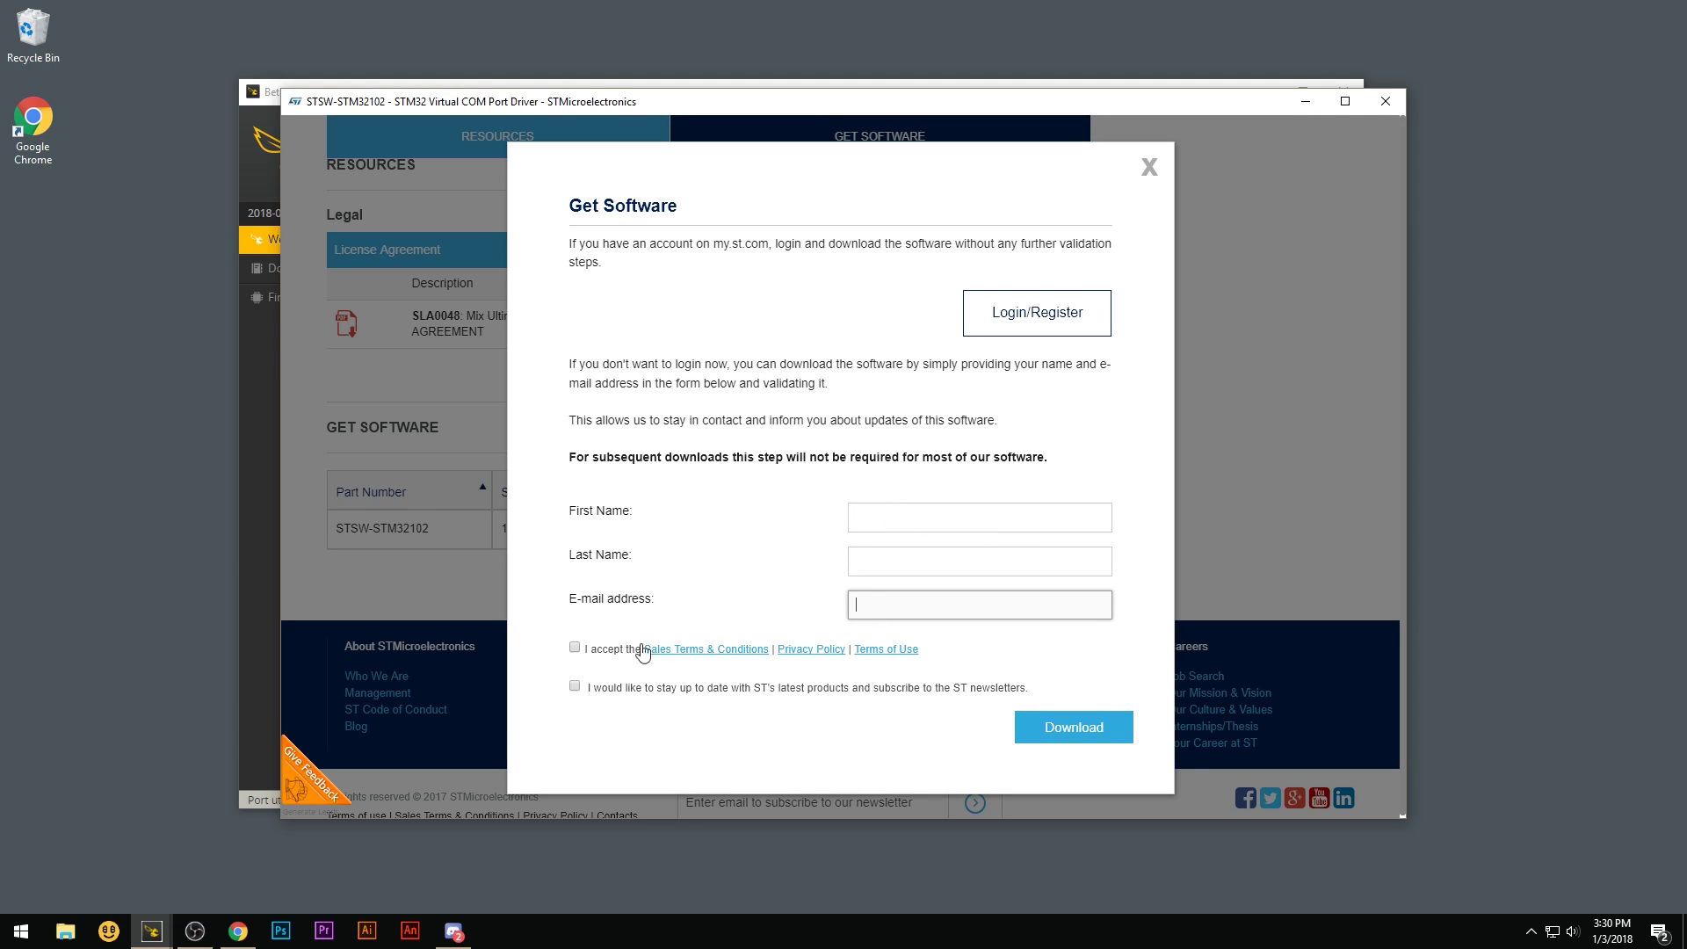
click(576, 649)
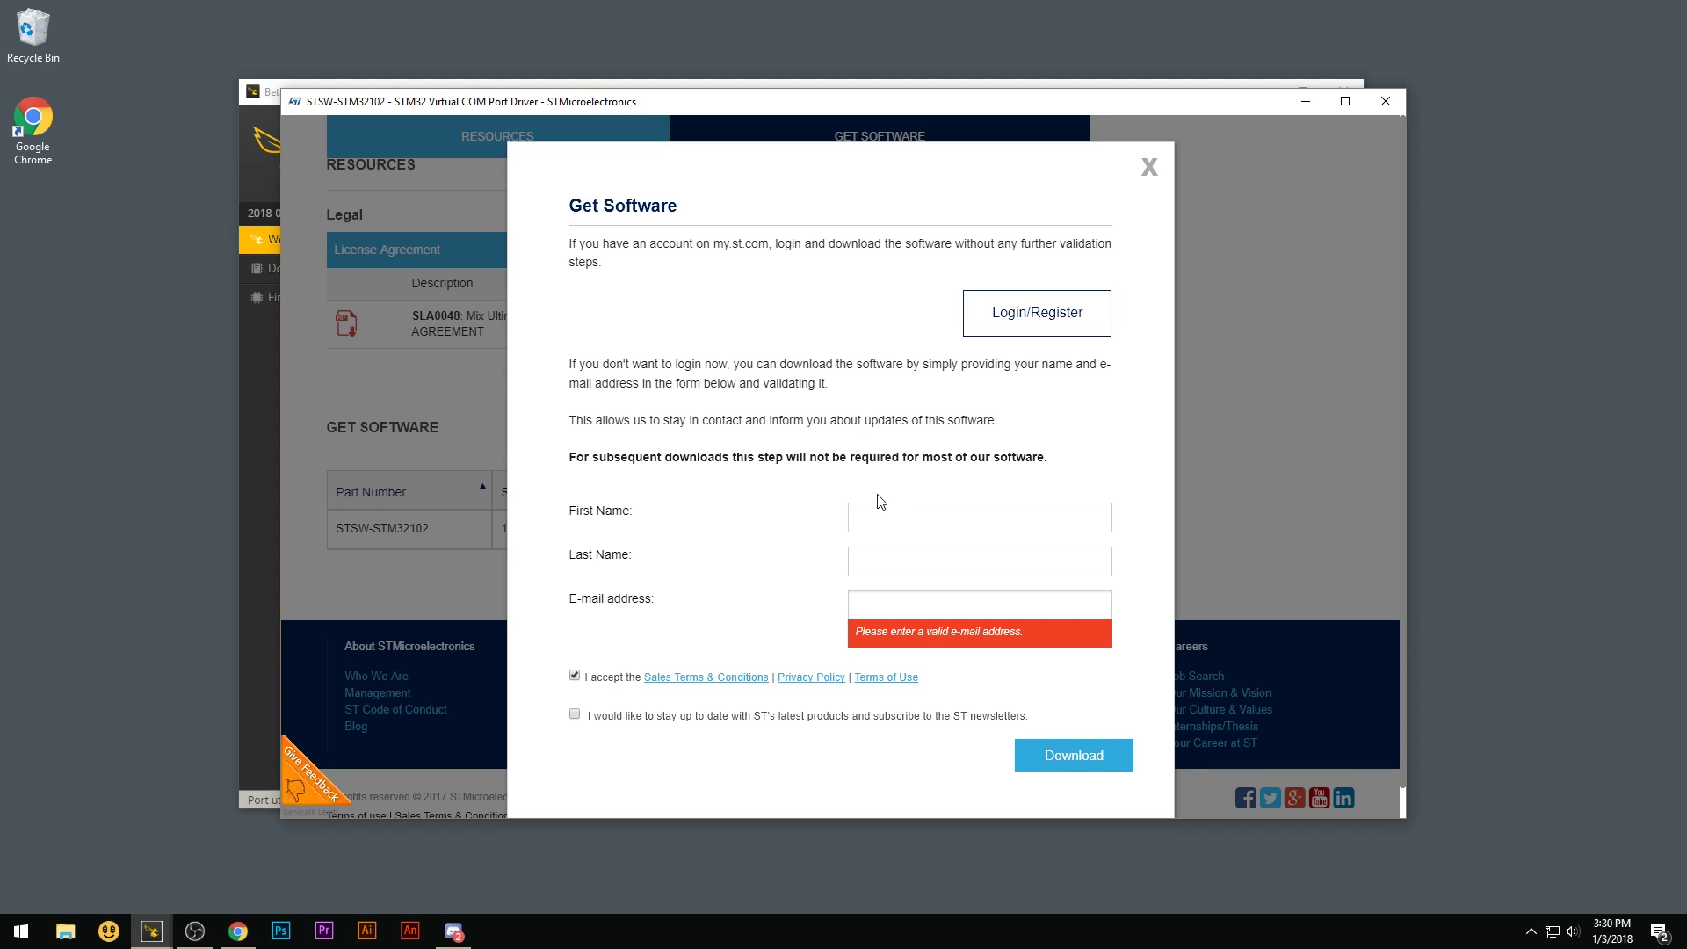
click(1150, 170)
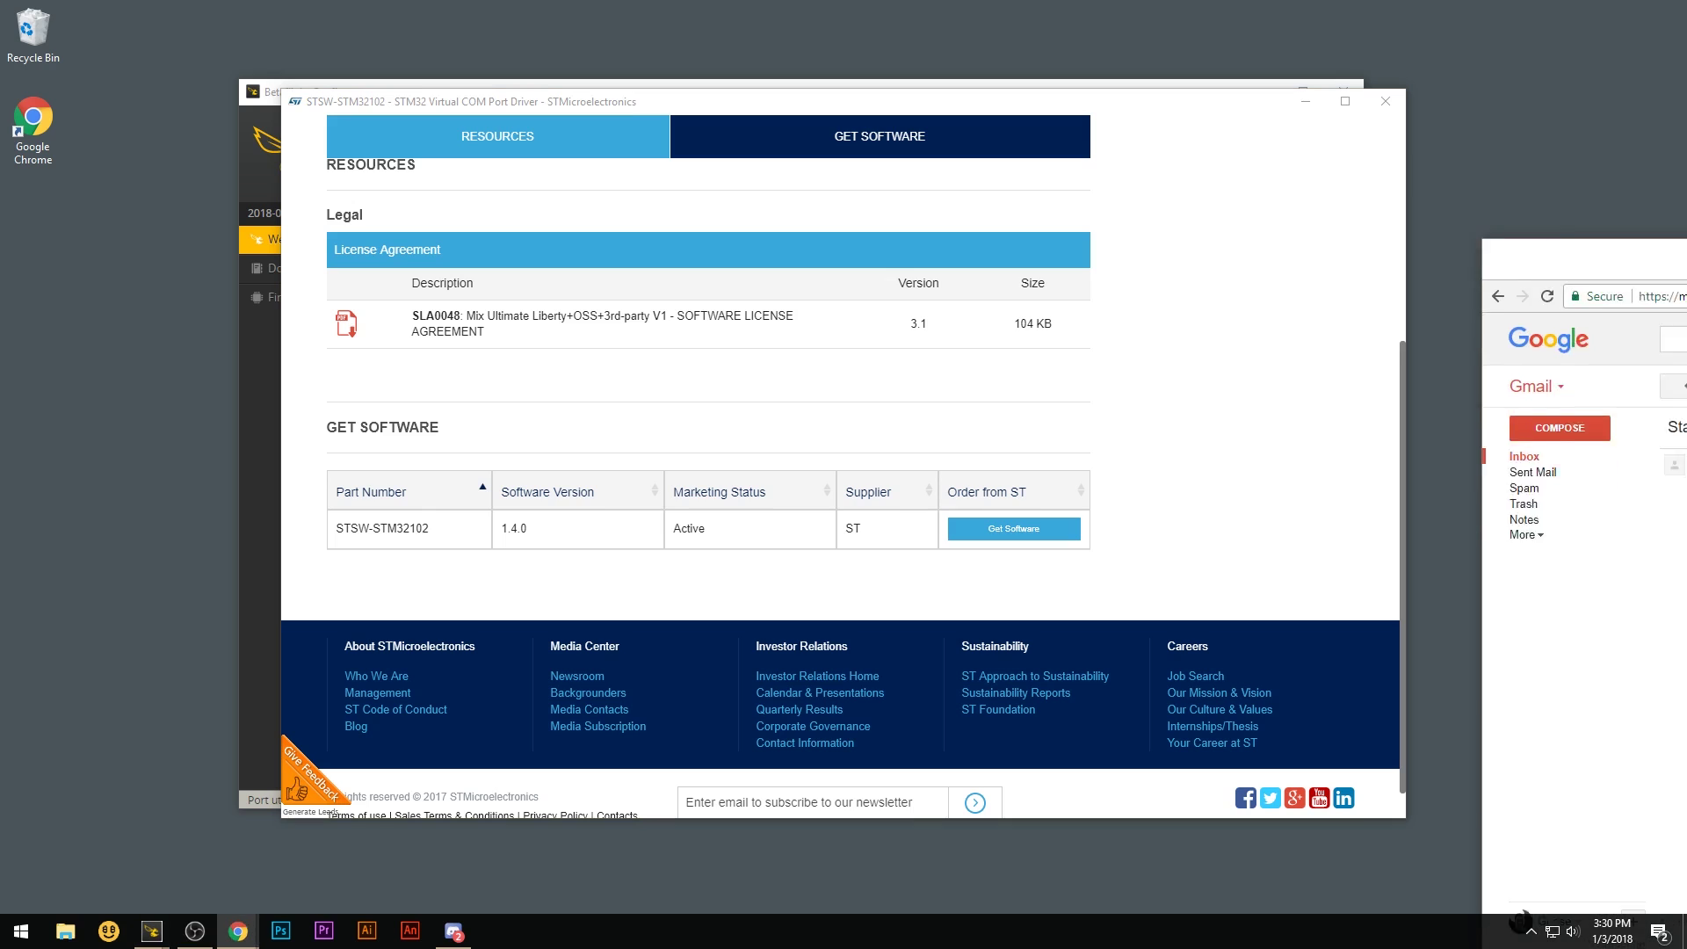
Step: Use the Gmail 'Start your software download' link to get en.stsw-stm32102.zip, then close both browser windows
key(alt+Tab)
key(super+Up)
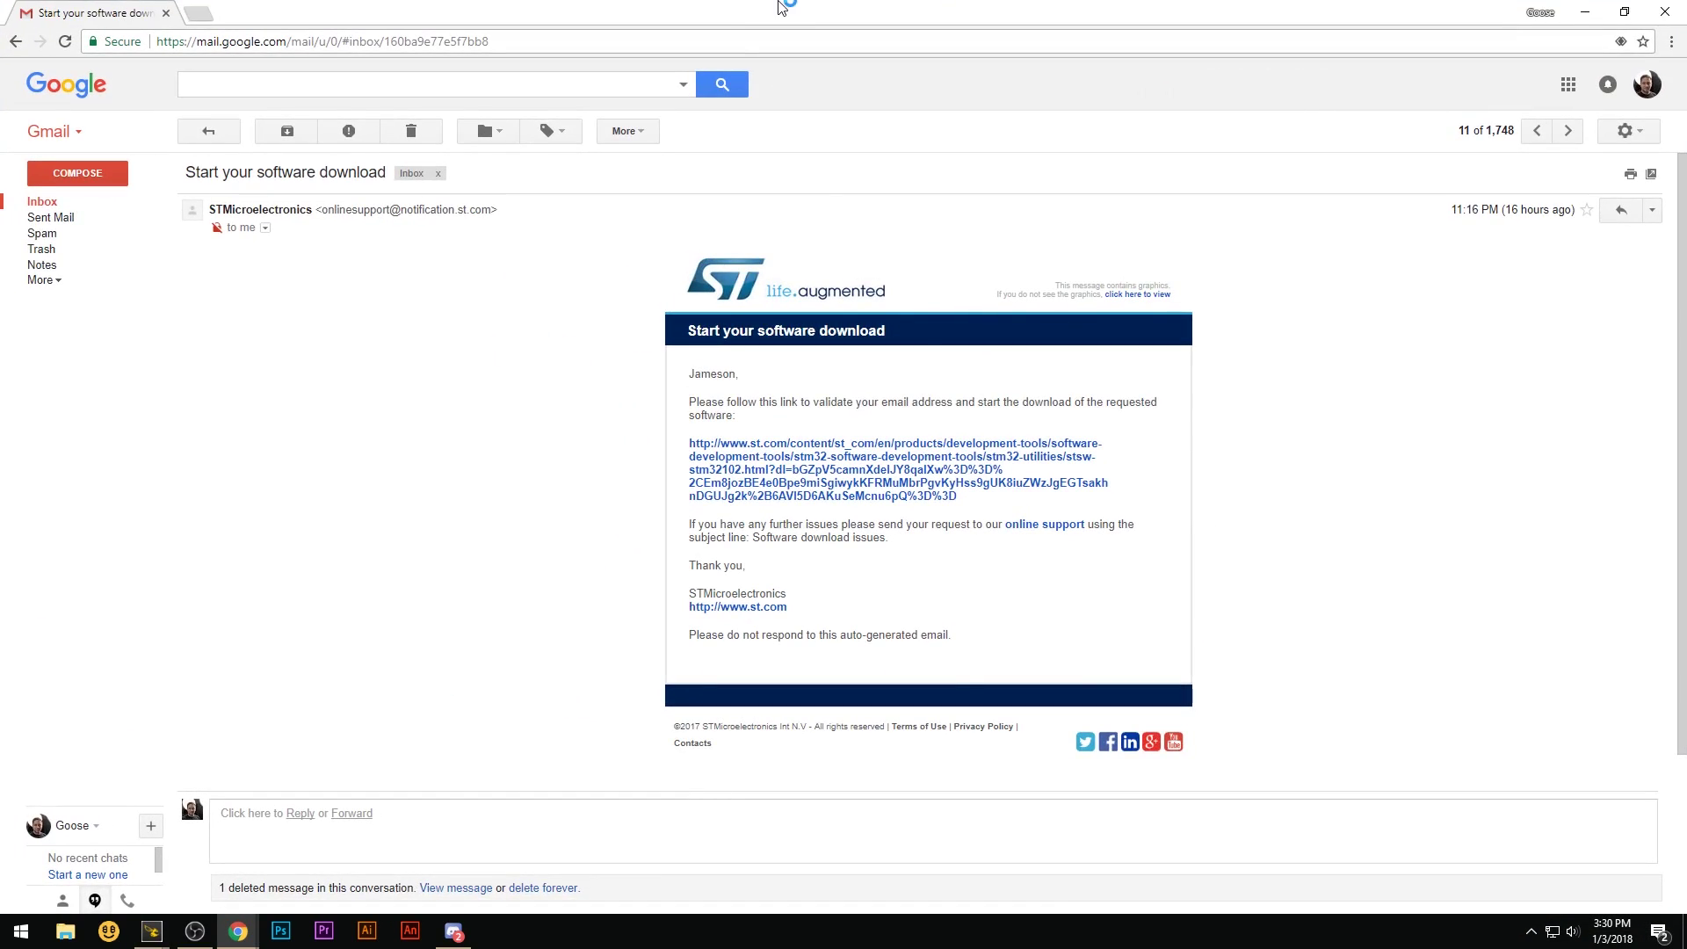
key(super+Down)
scroll(551, 346, down, 1)
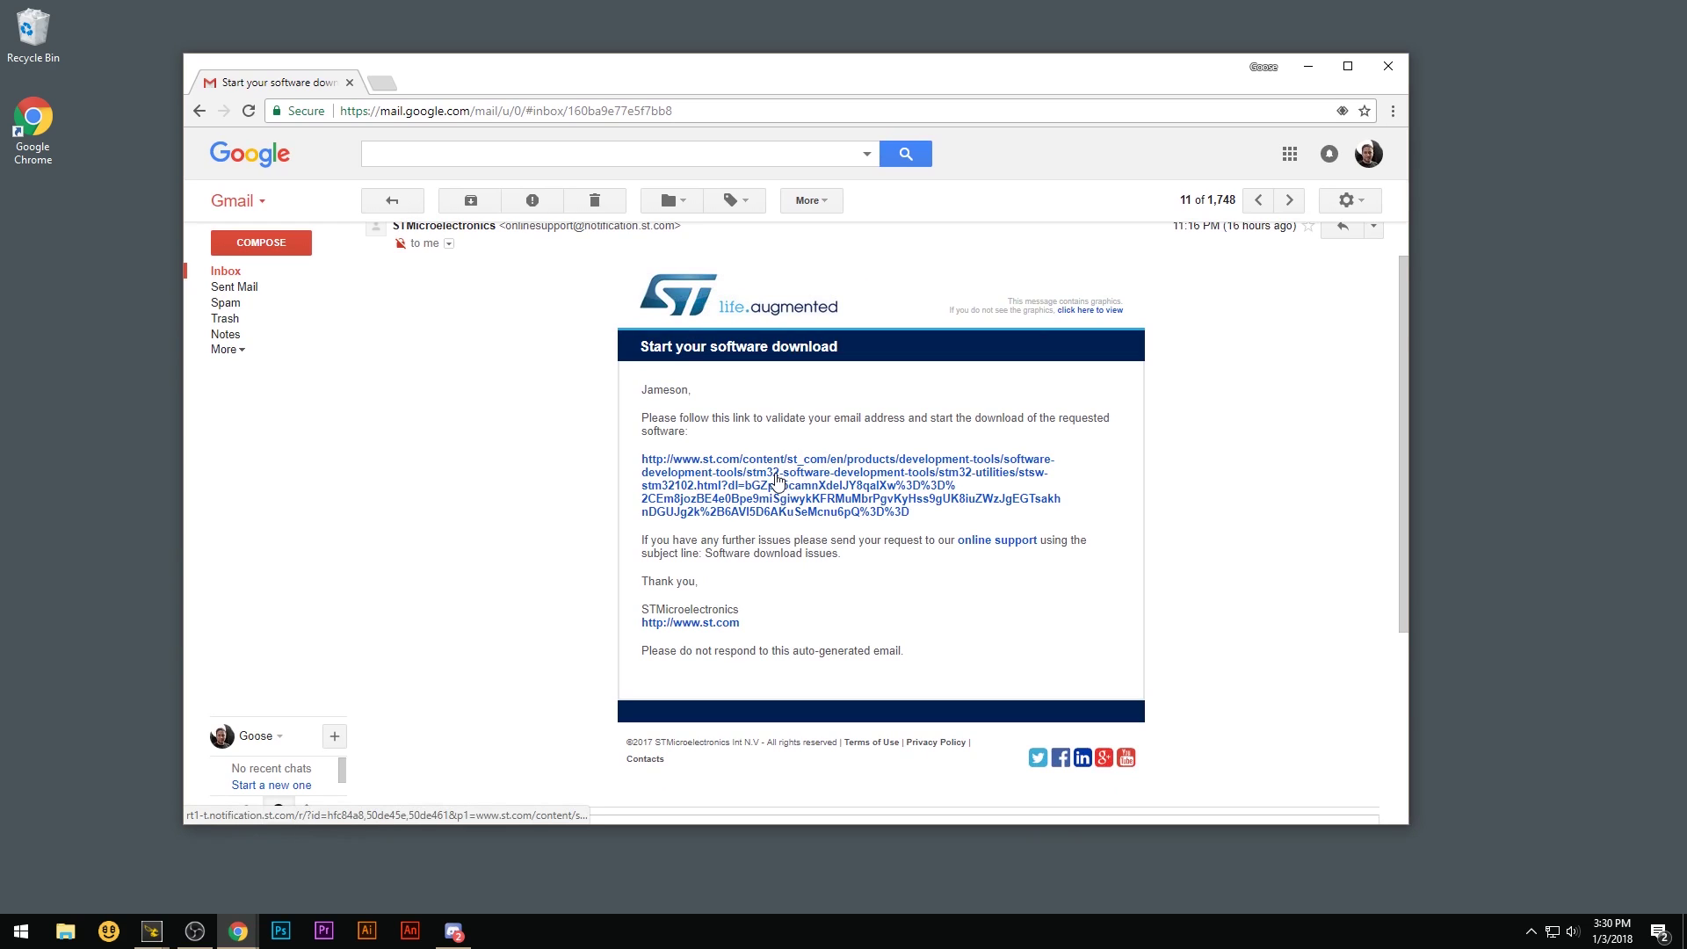
click(776, 479)
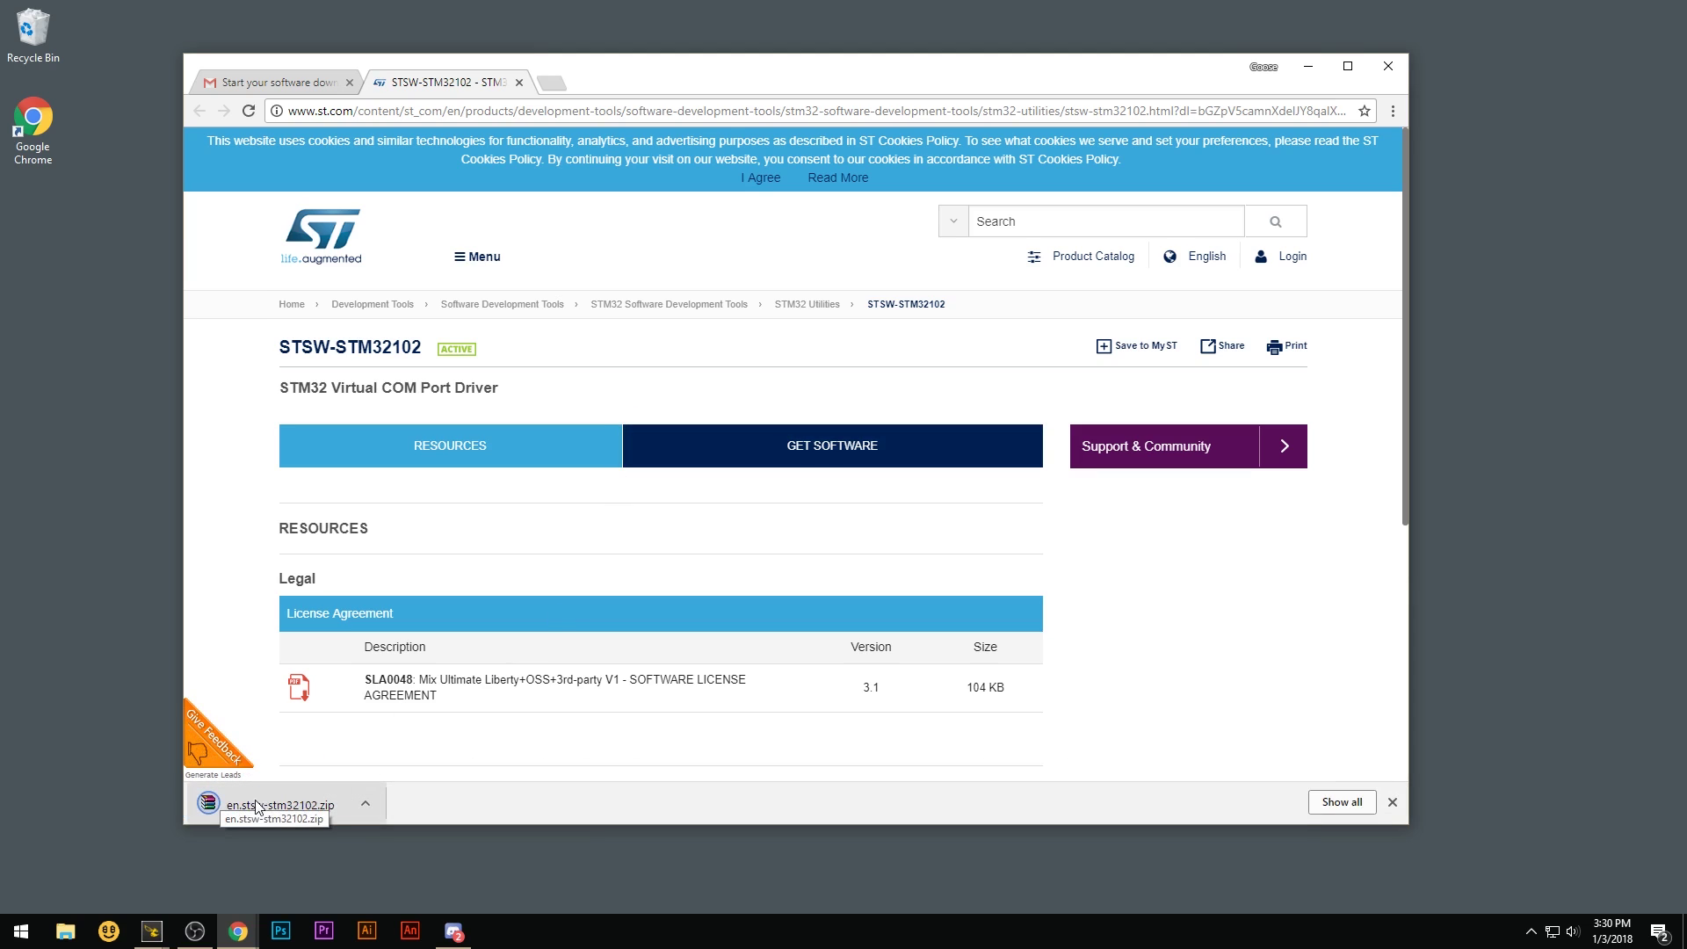
click(1388, 66)
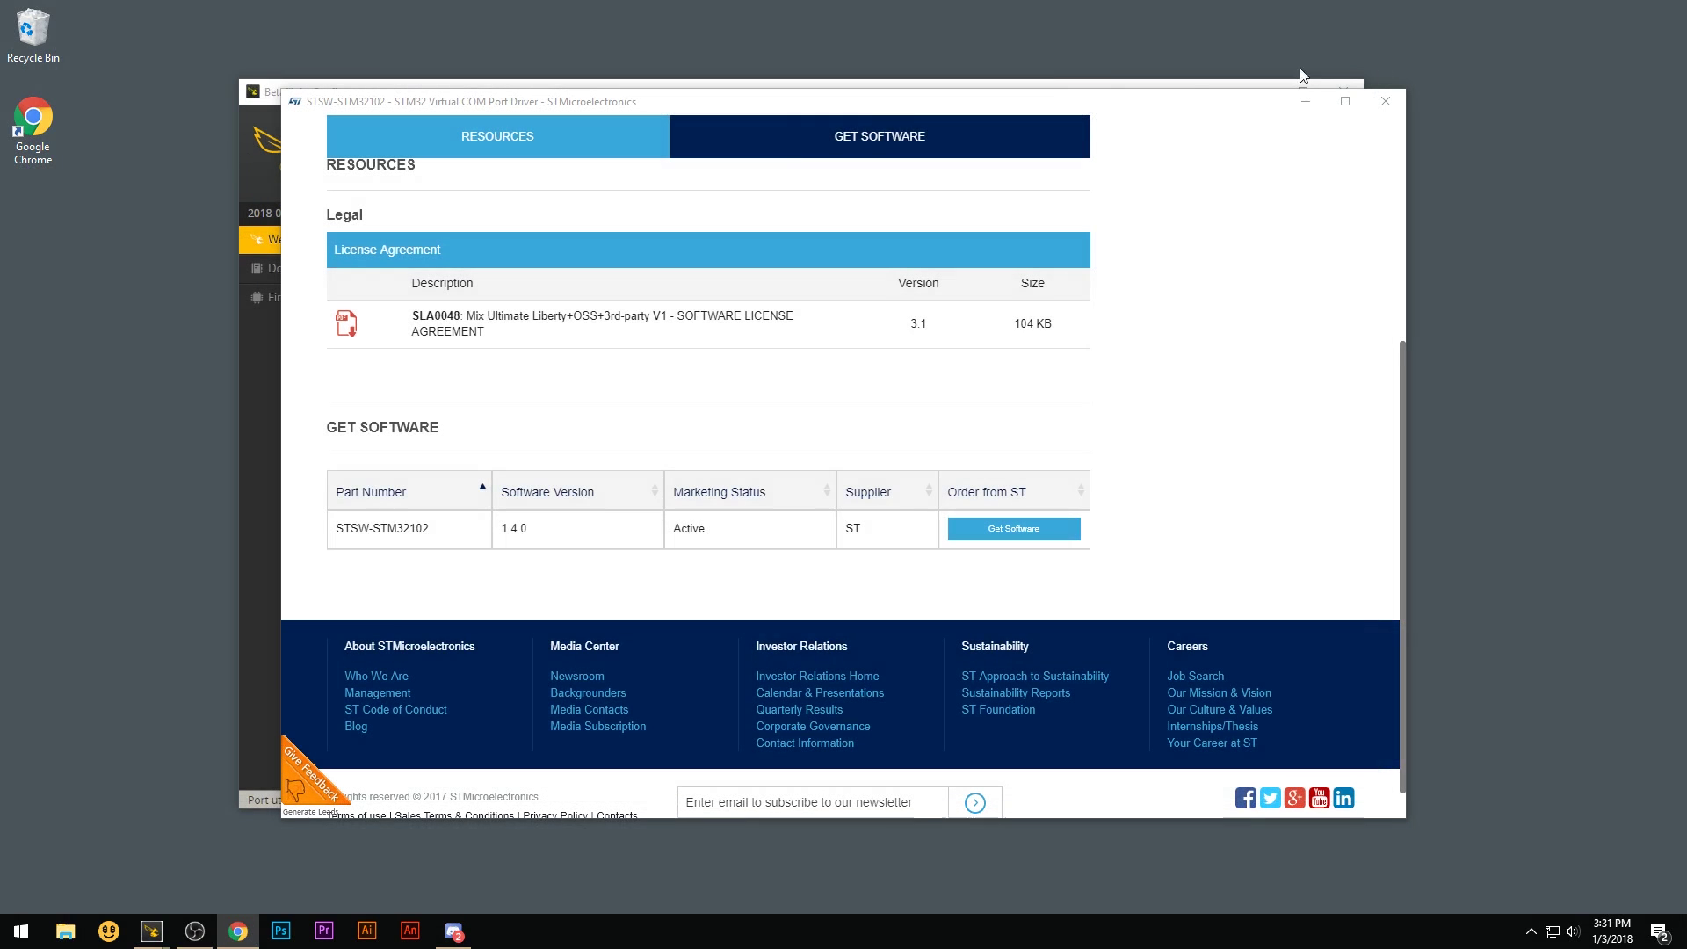
click(1385, 101)
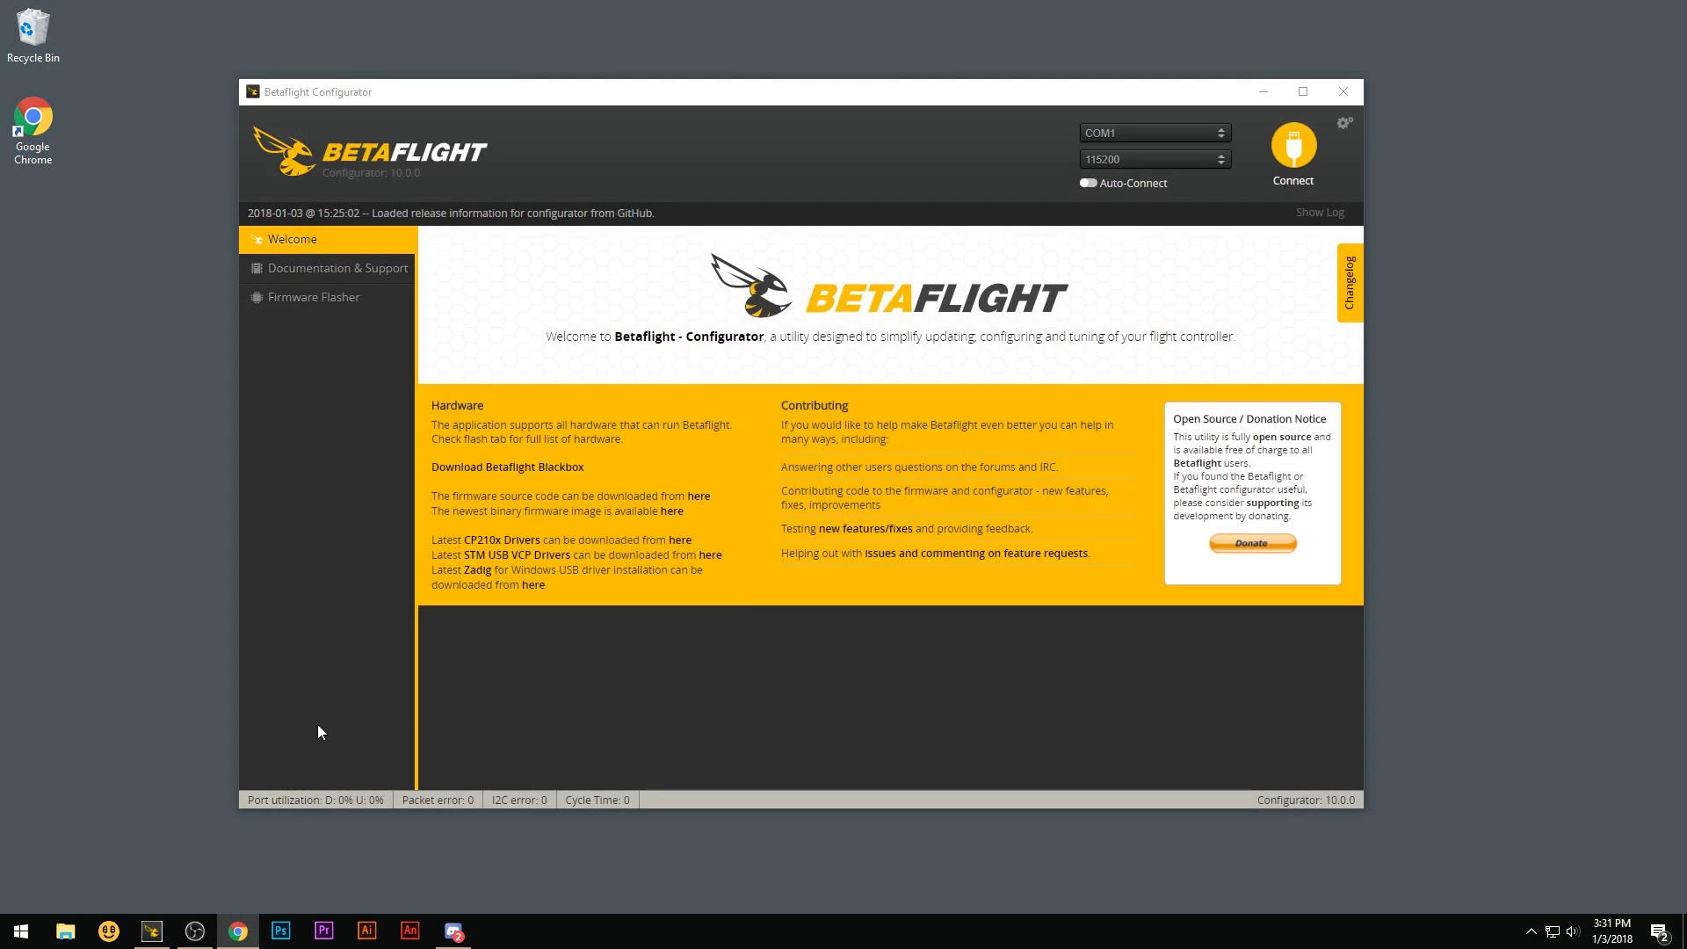
Step: Extract en.stsw-stm32102.zip from Downloads into its own folder and open it
click(65, 931)
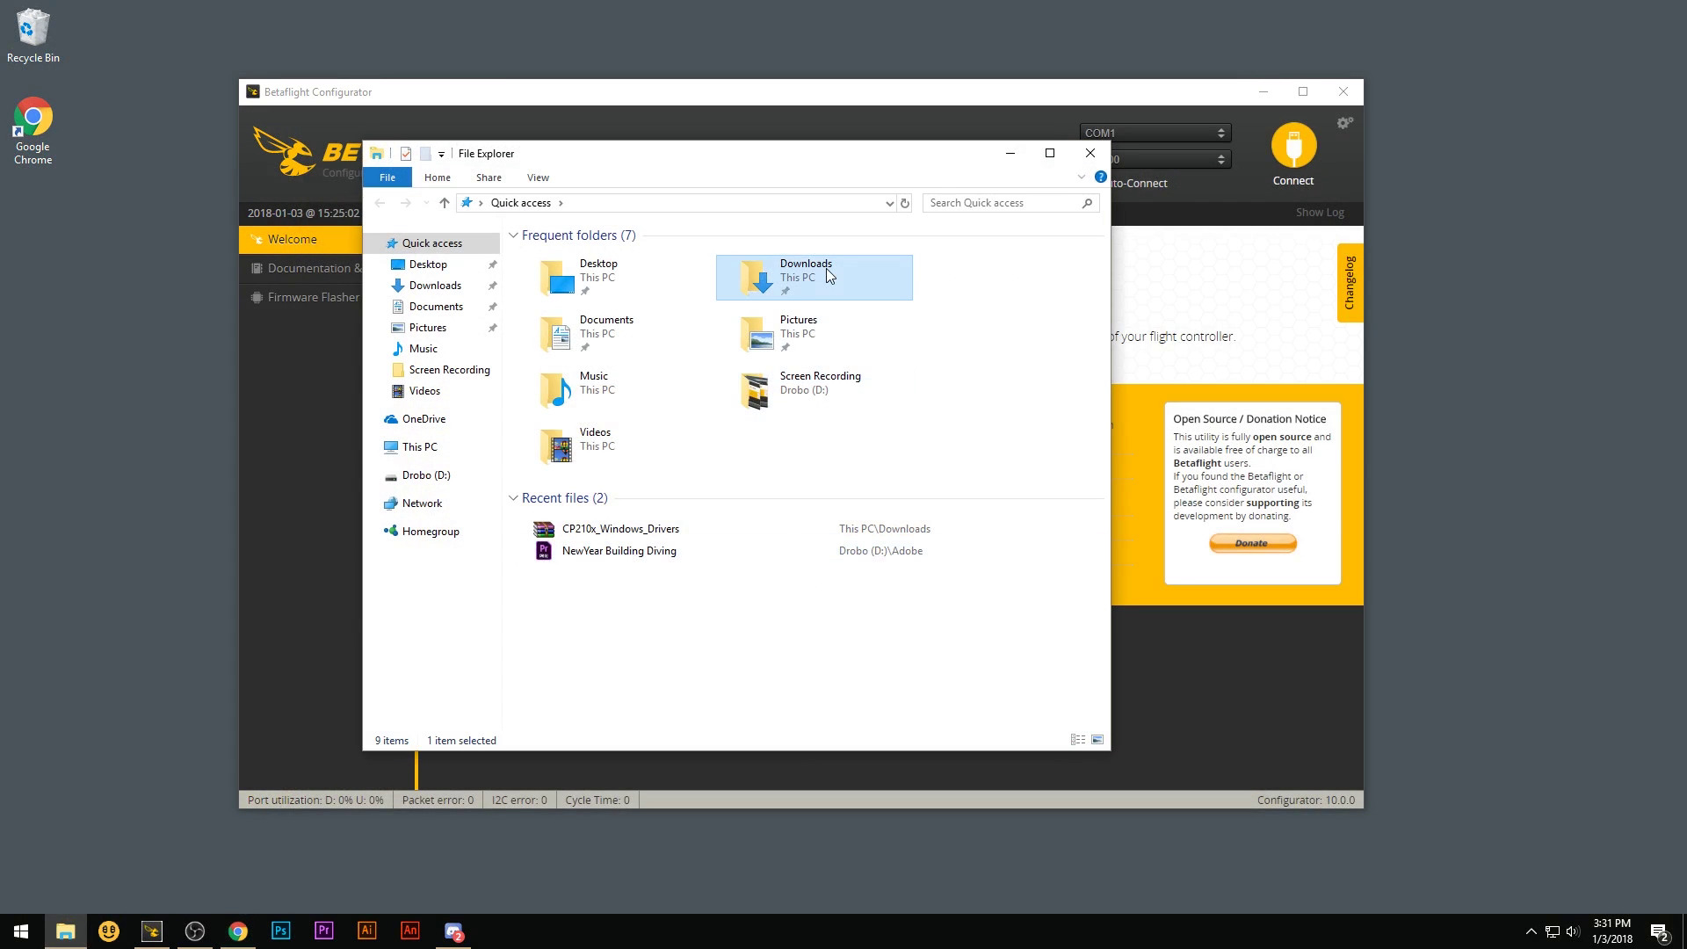
double_click(773, 272)
click(570, 313)
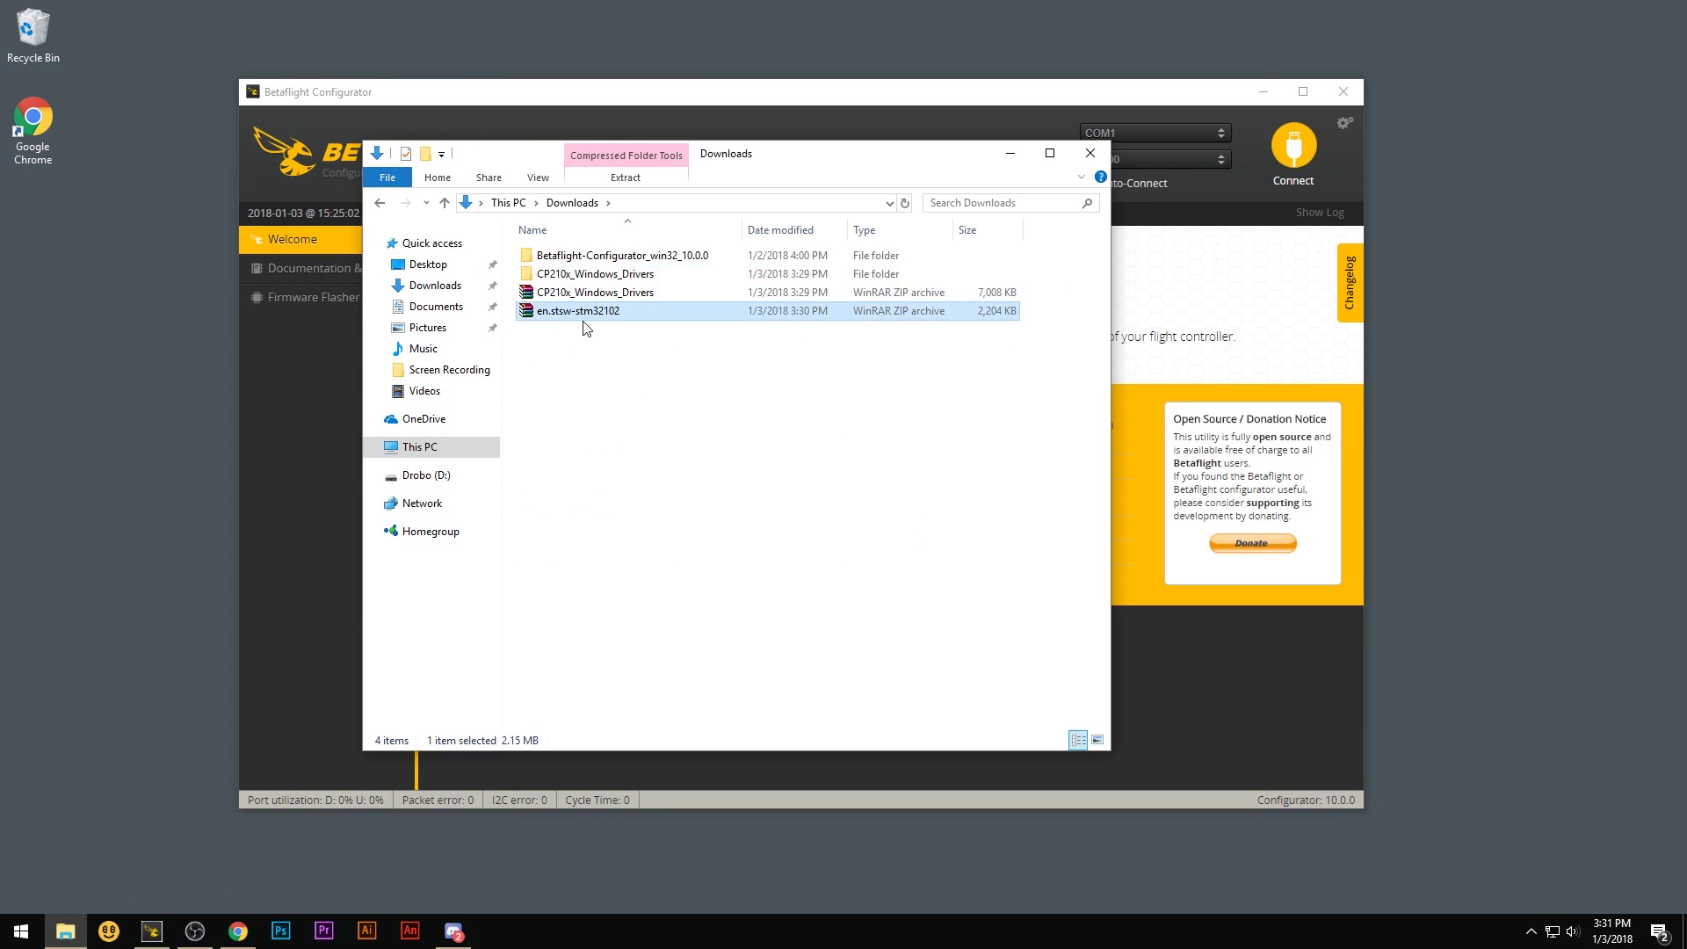
right_click(566, 315)
click(628, 397)
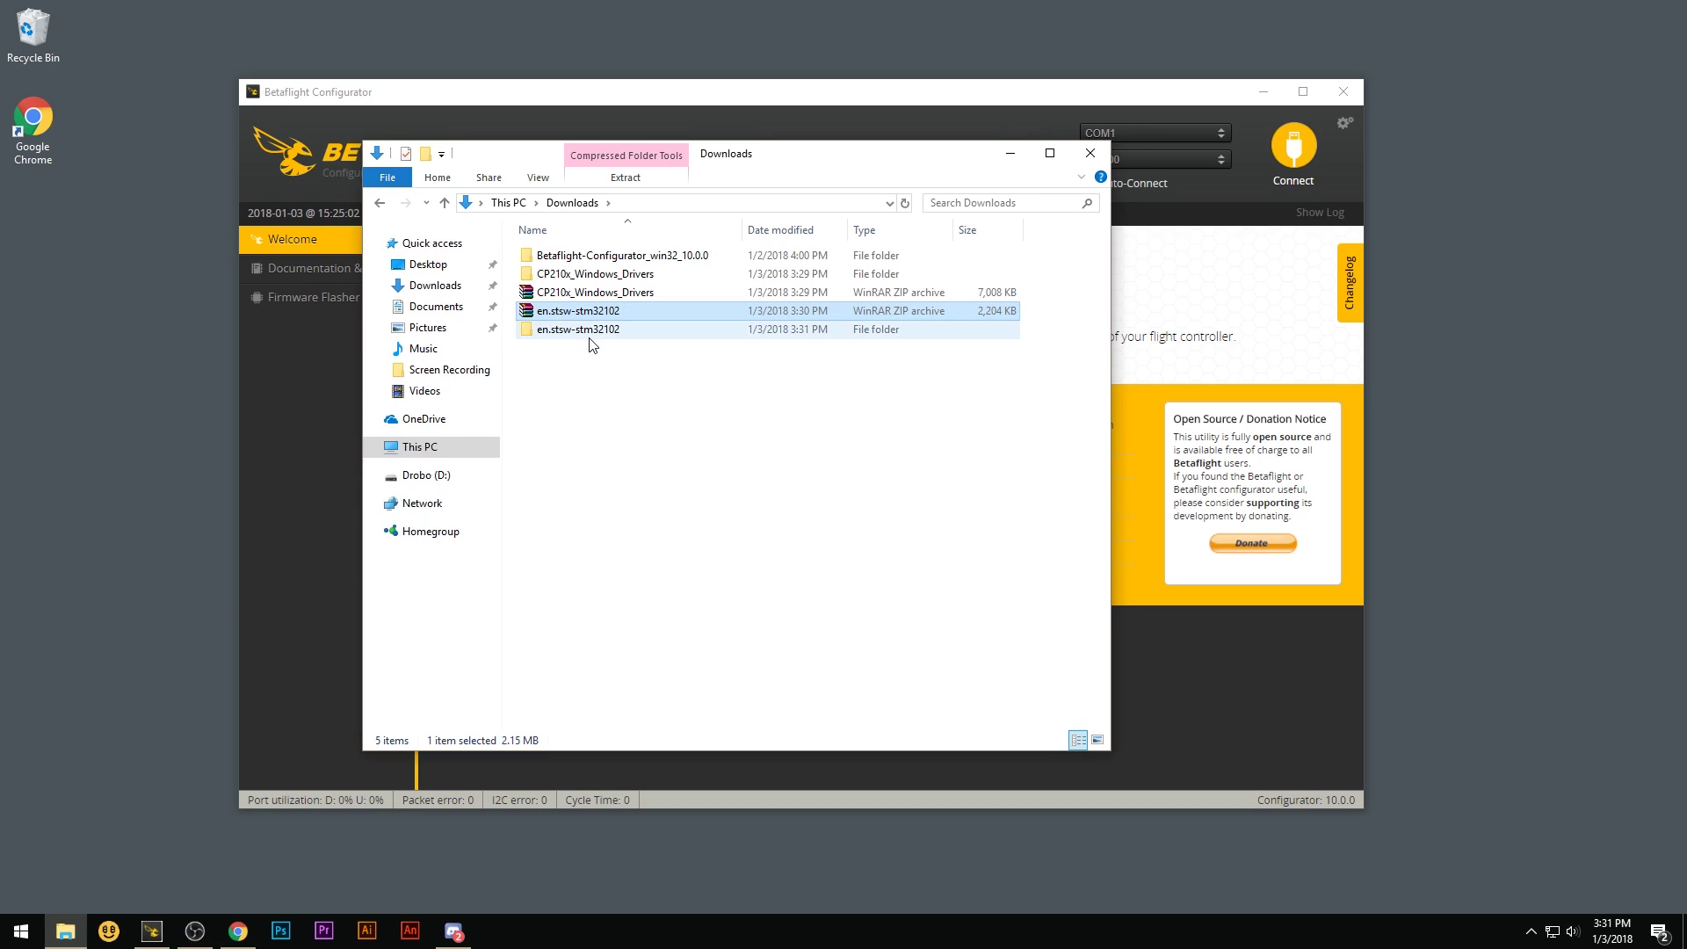
double_click(591, 332)
Step: Run VCP_V1.4.0_Setup and repair the Virtual Com port driver V1.4.0
double_click(576, 274)
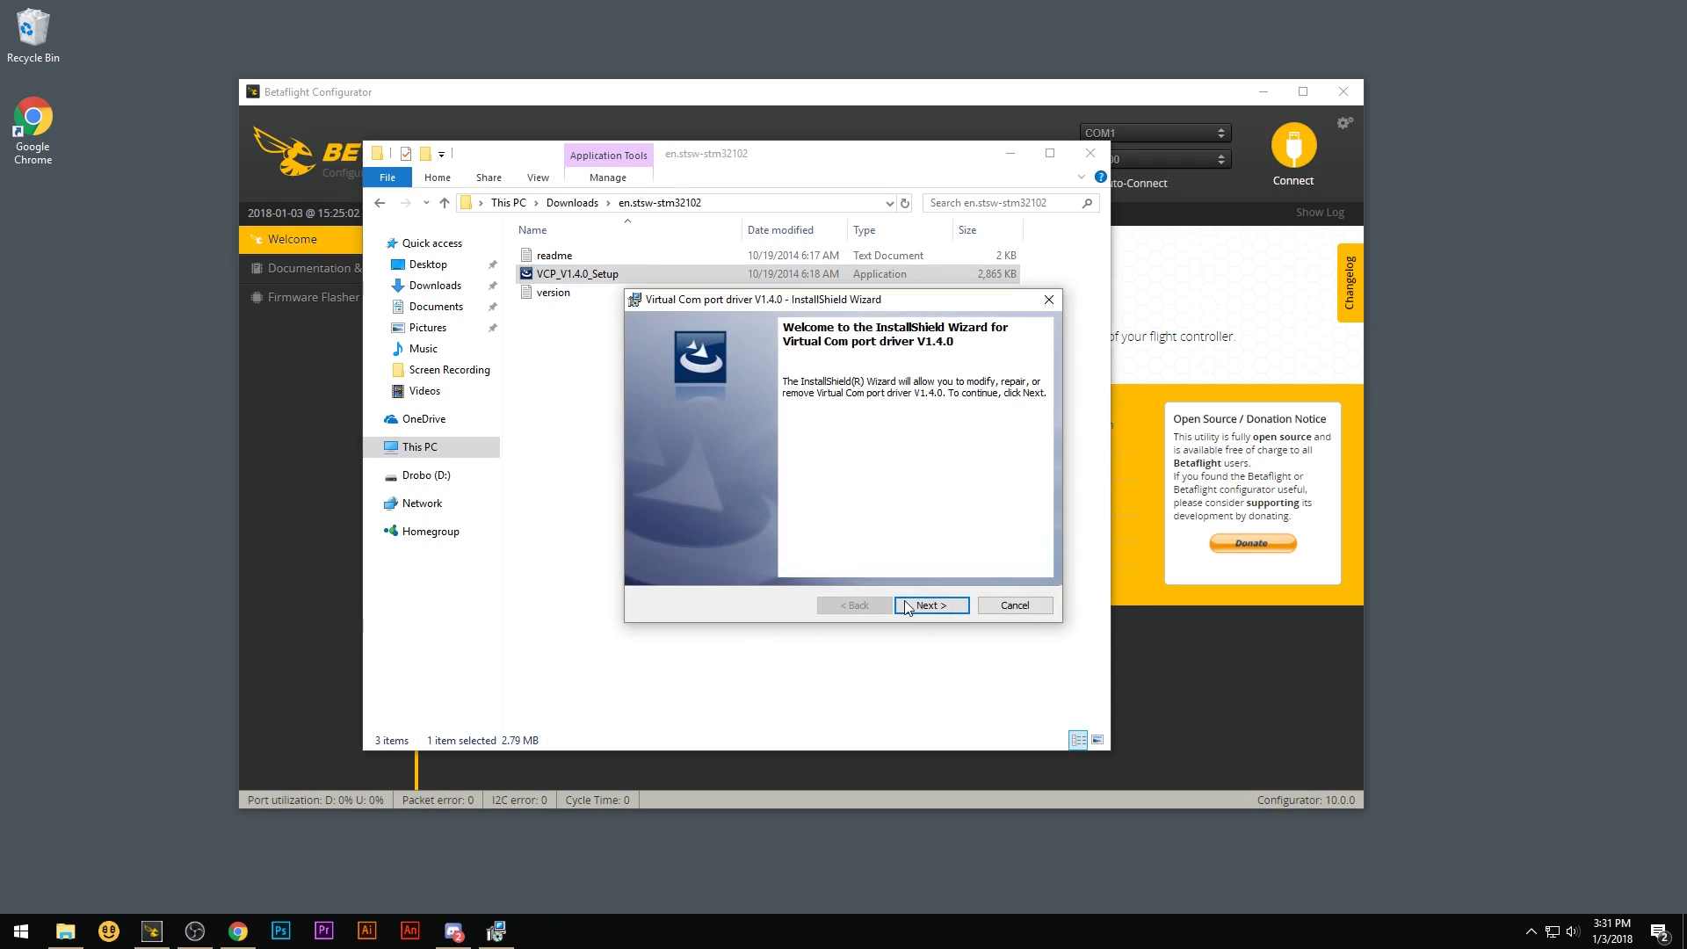
click(931, 605)
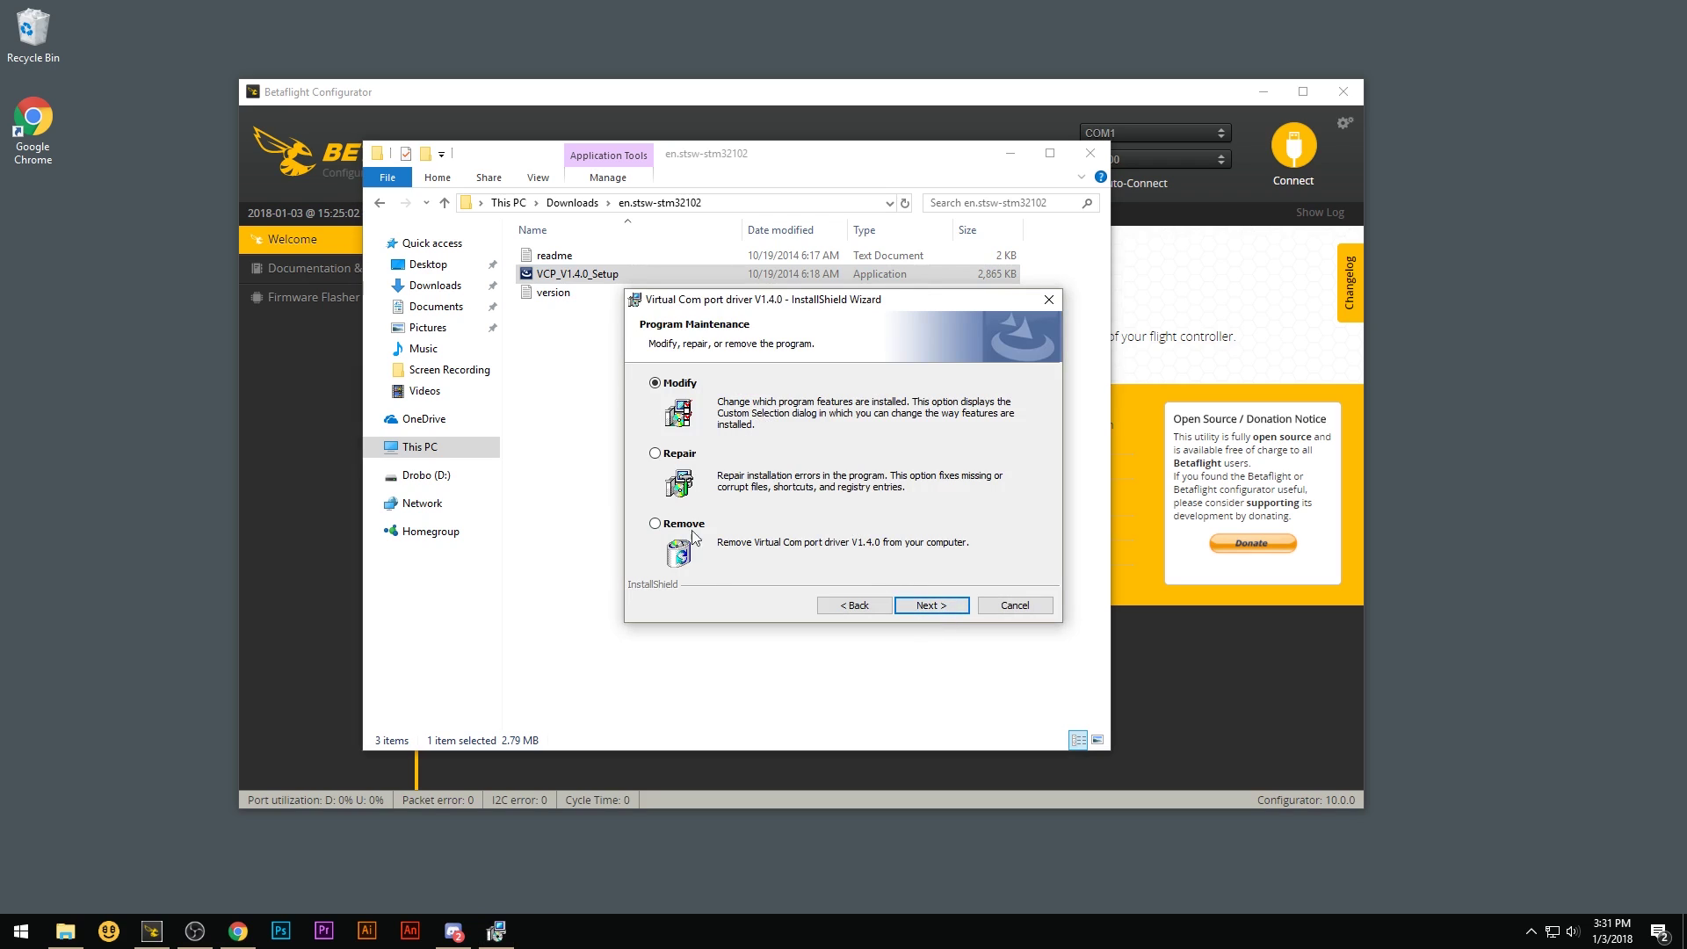
click(674, 453)
click(923, 605)
click(931, 605)
click(933, 605)
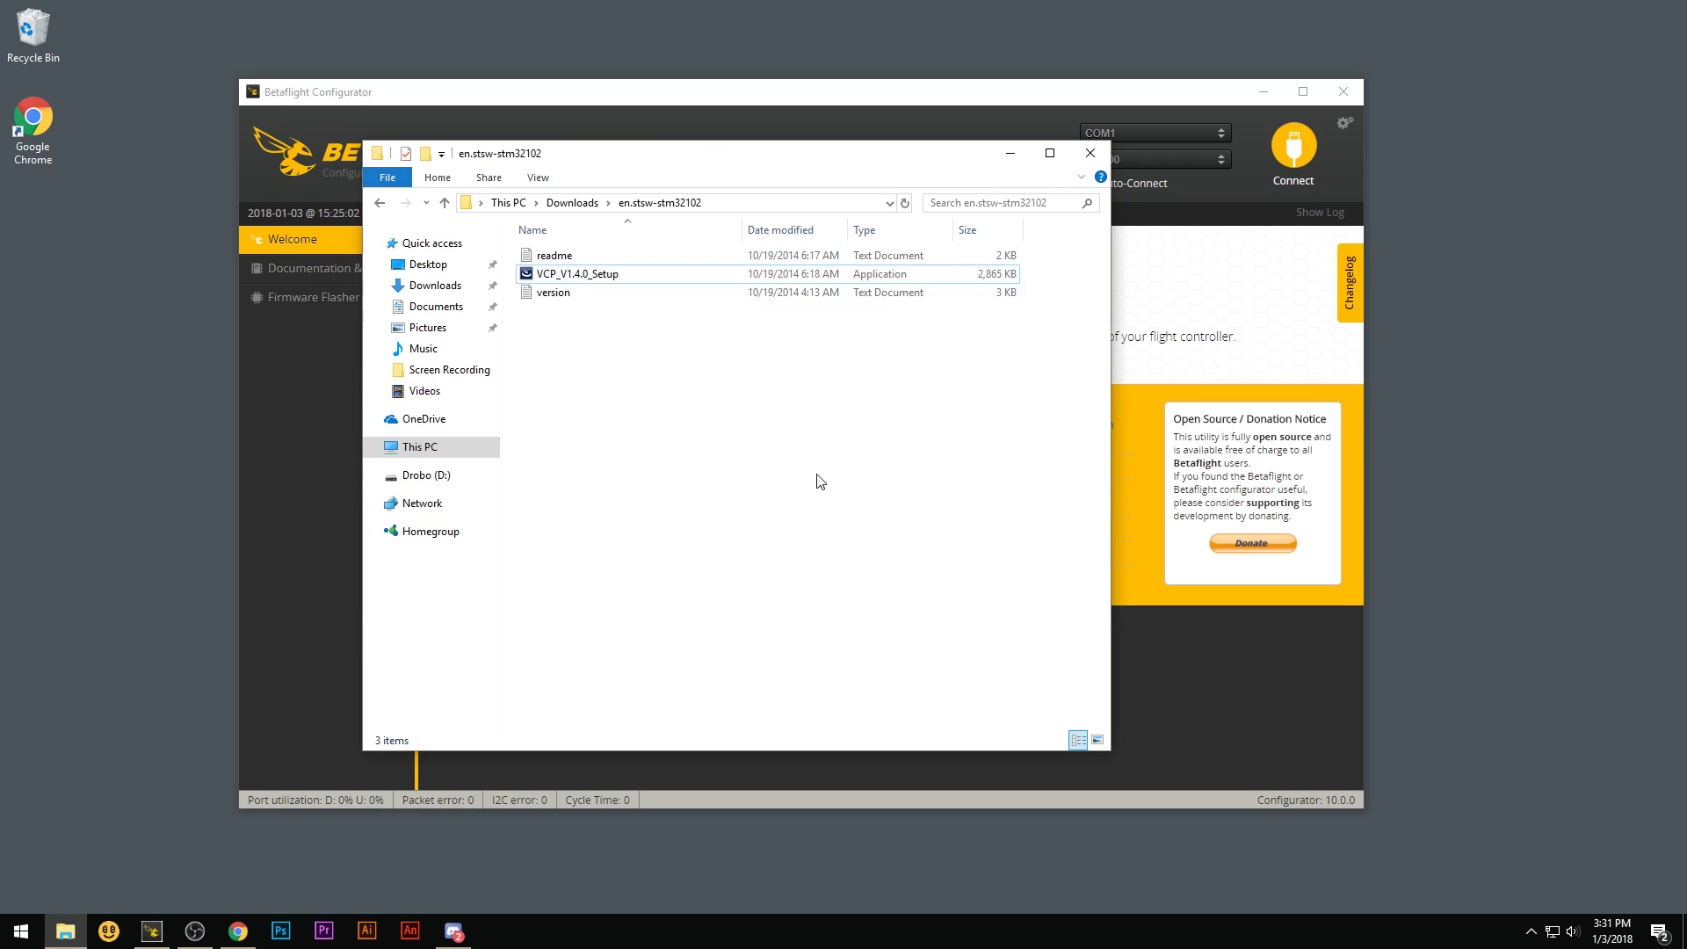
Step: Save Zadig 2.3 from the Zadig website into Downloads, then close the page
click(1088, 156)
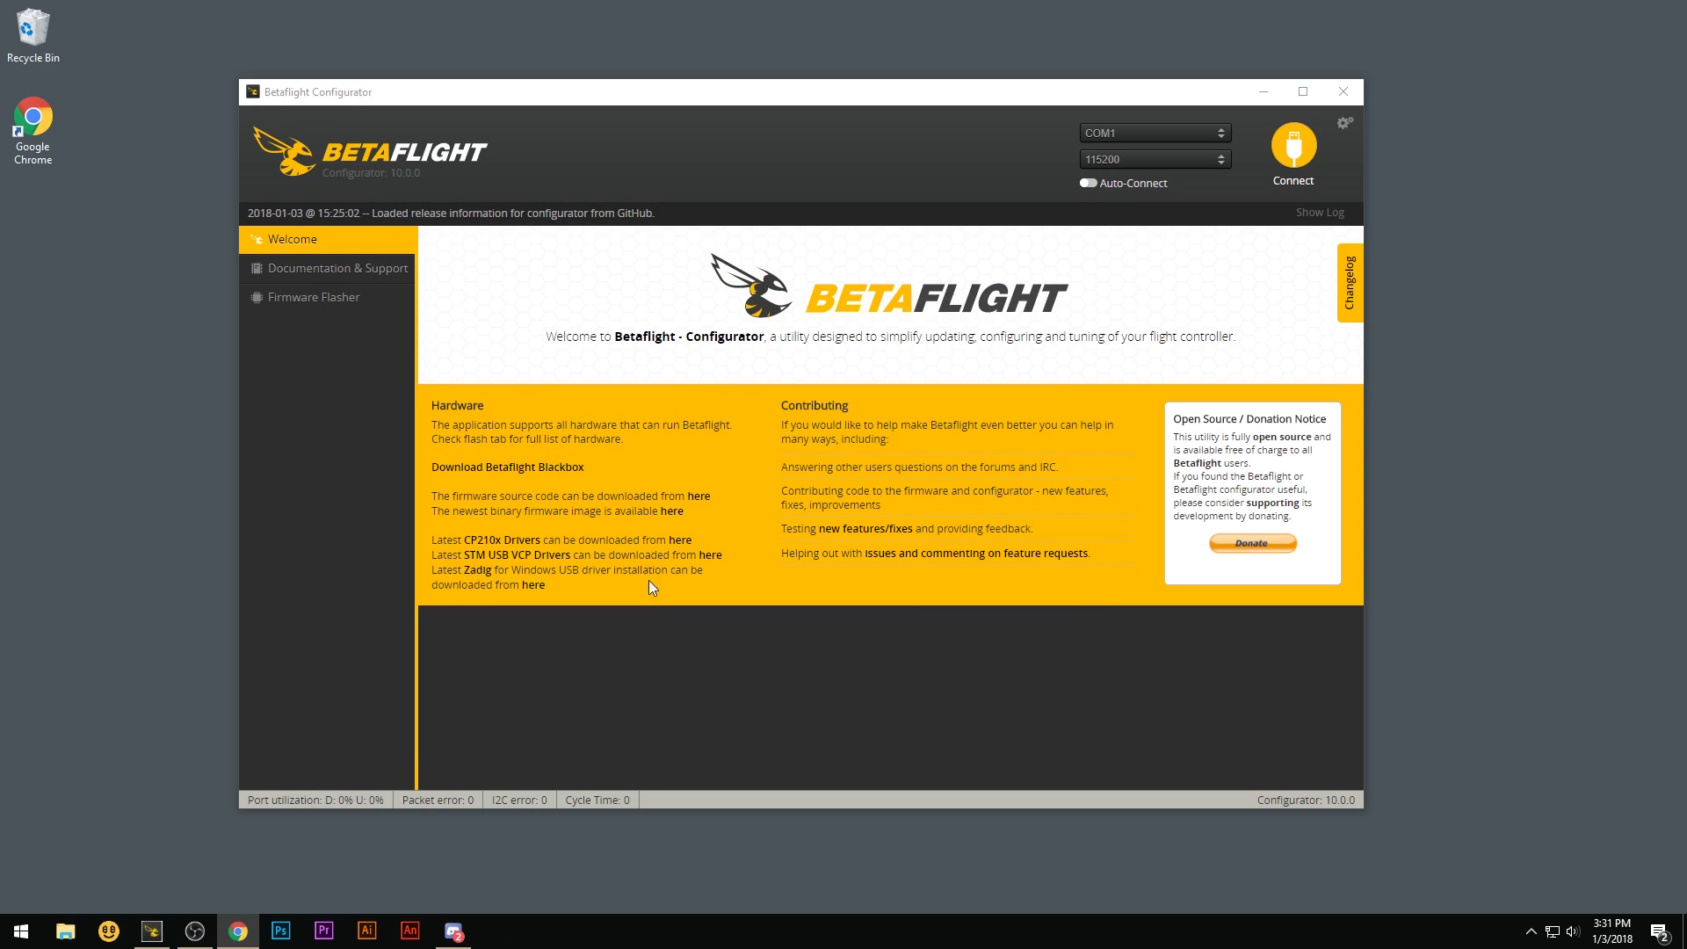
click(534, 590)
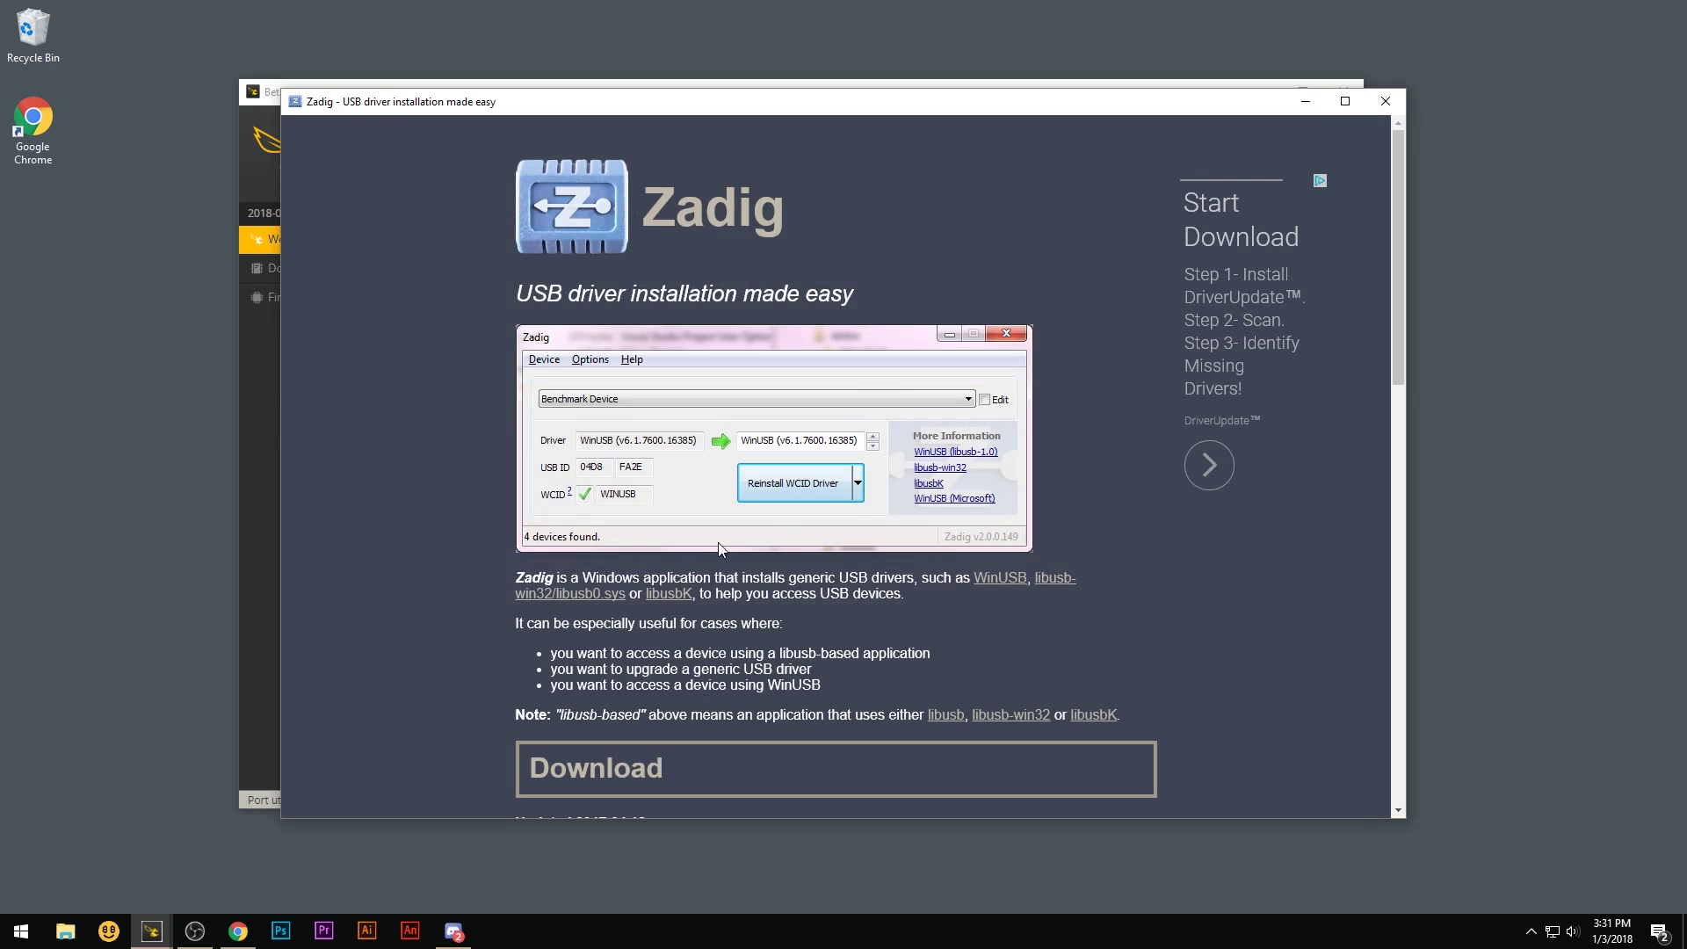
scroll(718, 548, down, 4)
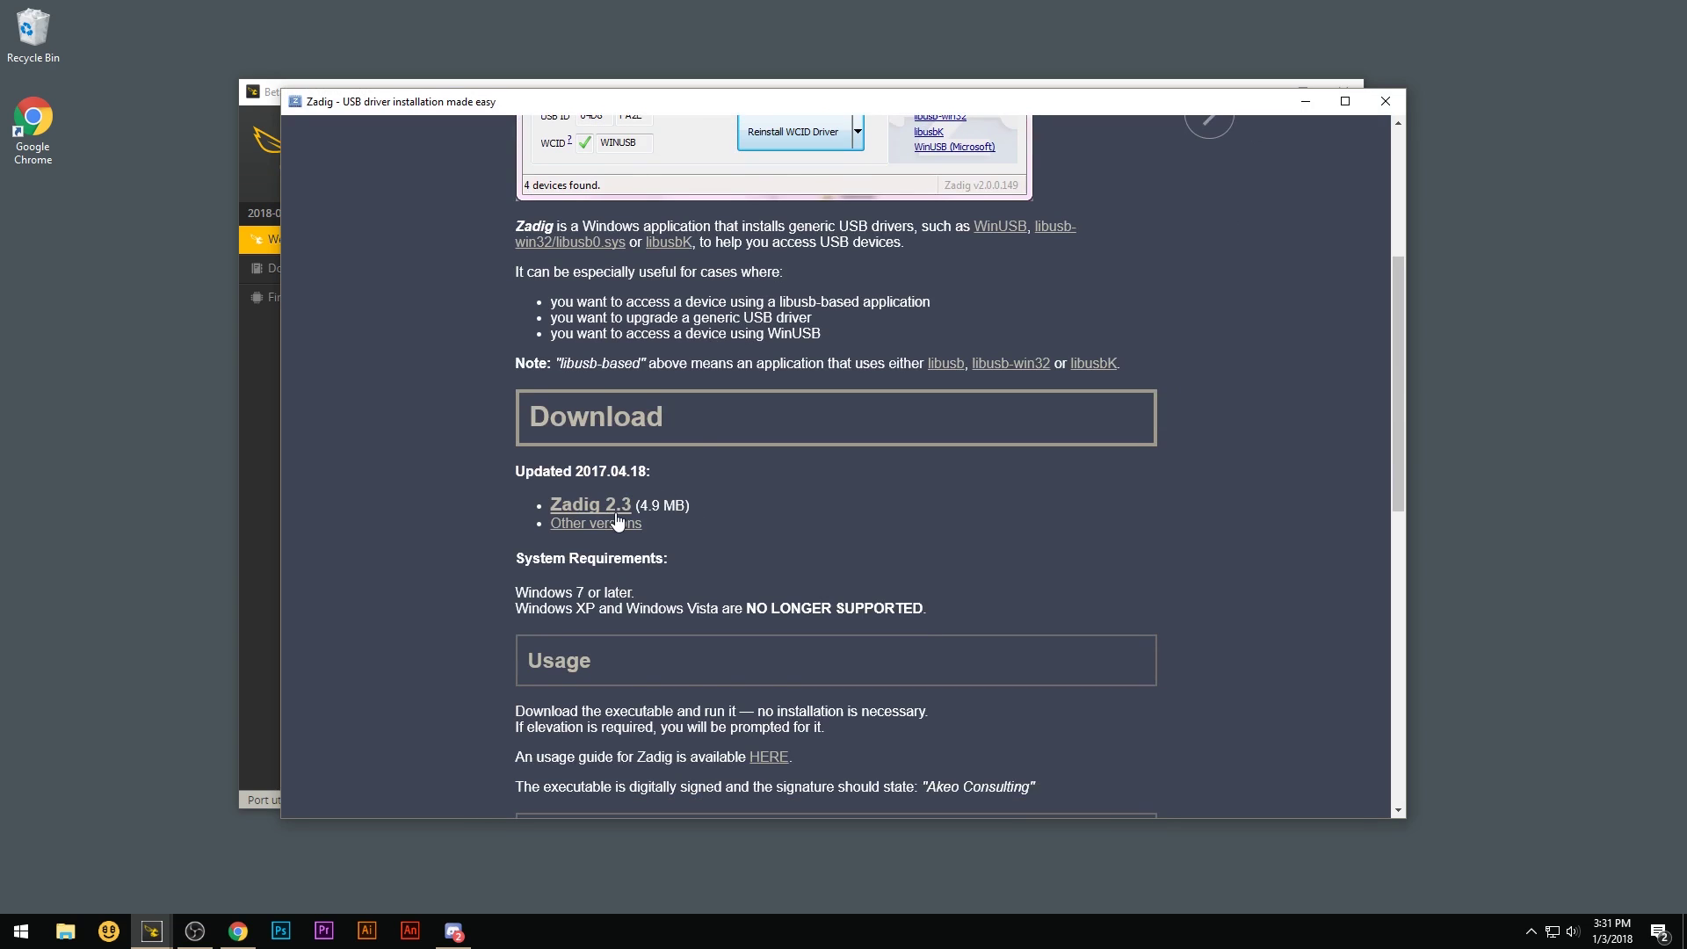
click(589, 506)
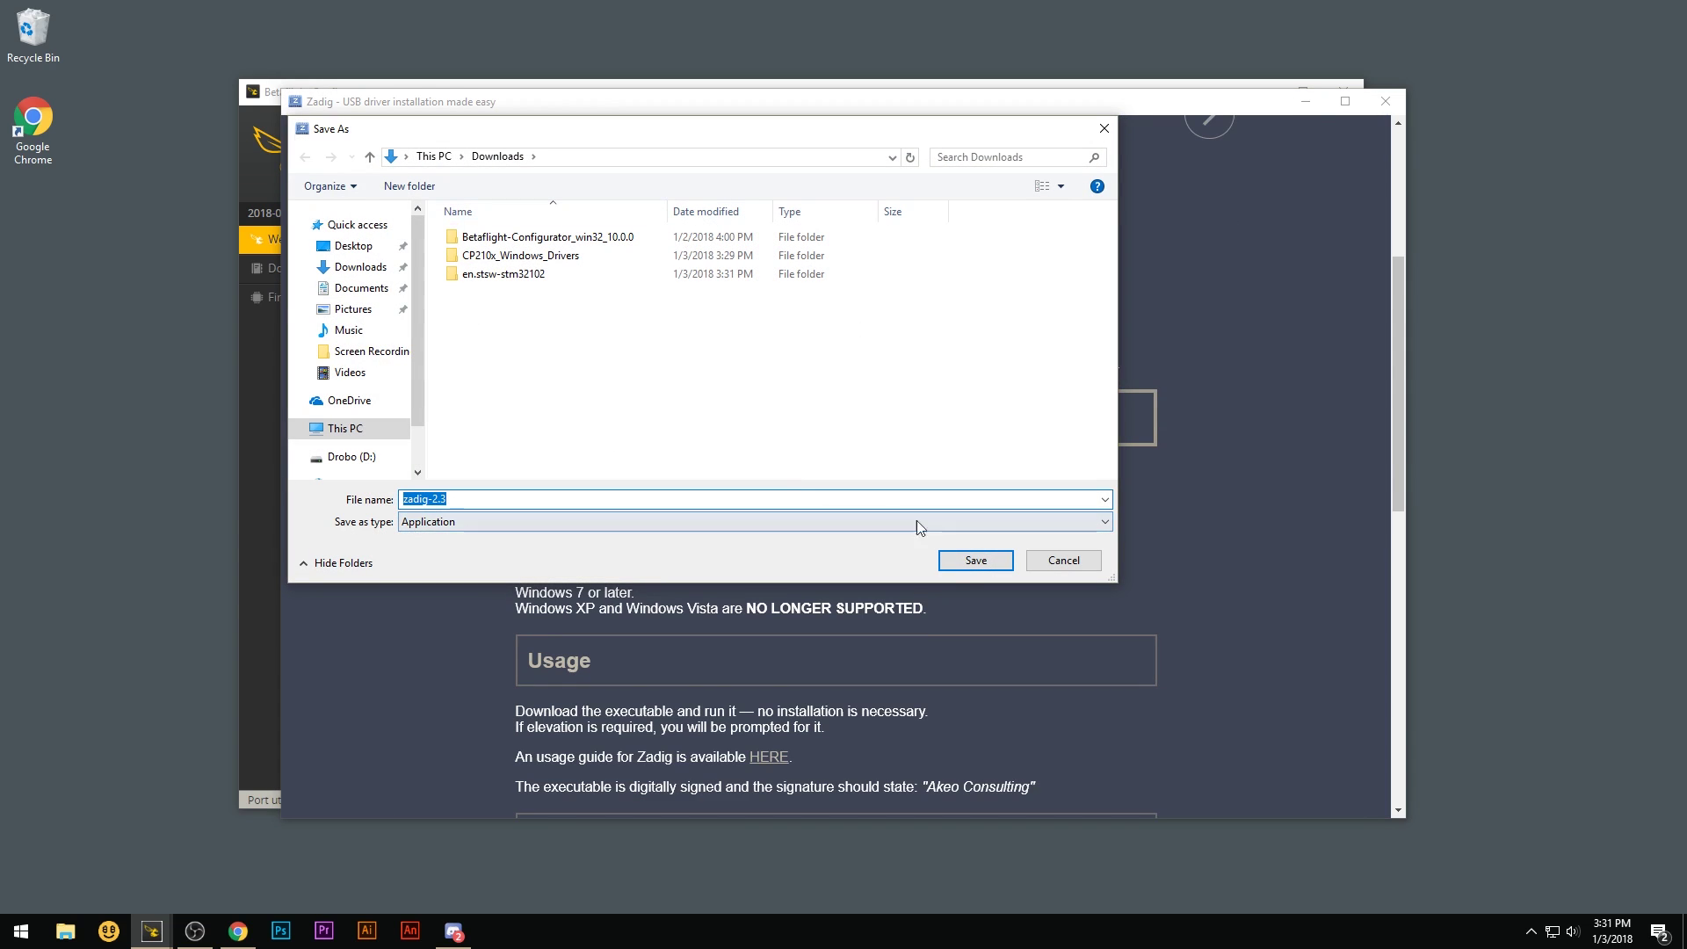
click(967, 558)
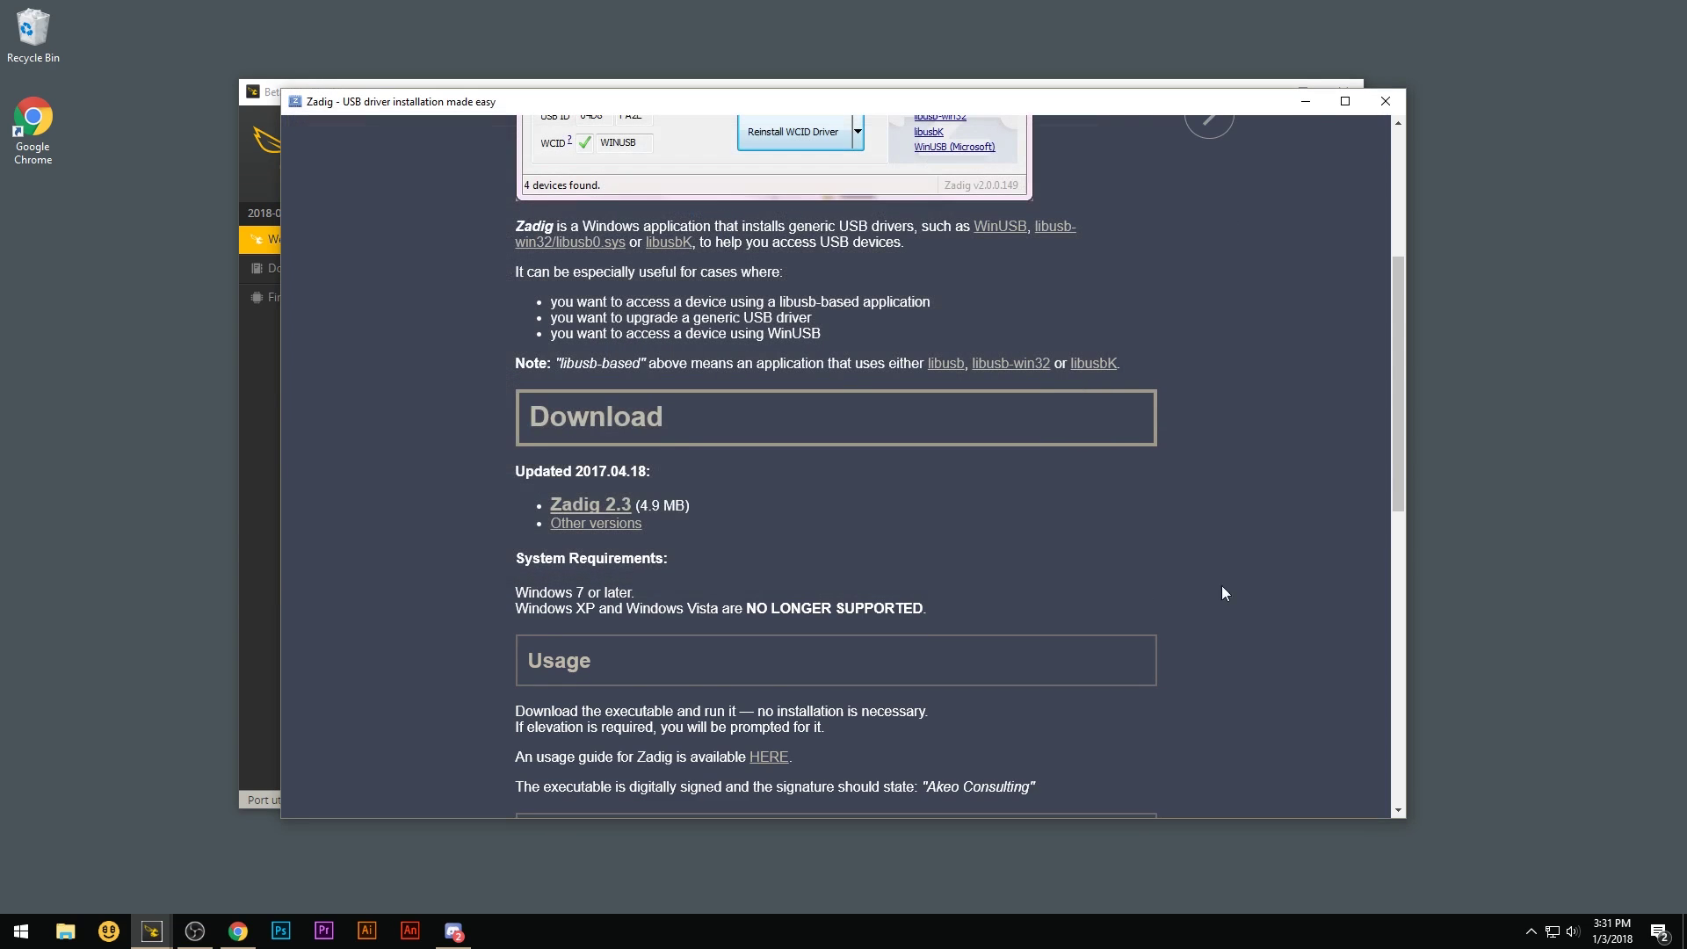
click(1374, 112)
Step: Open the Downloads folder in File Explorer and launch zadig-2.3
click(66, 932)
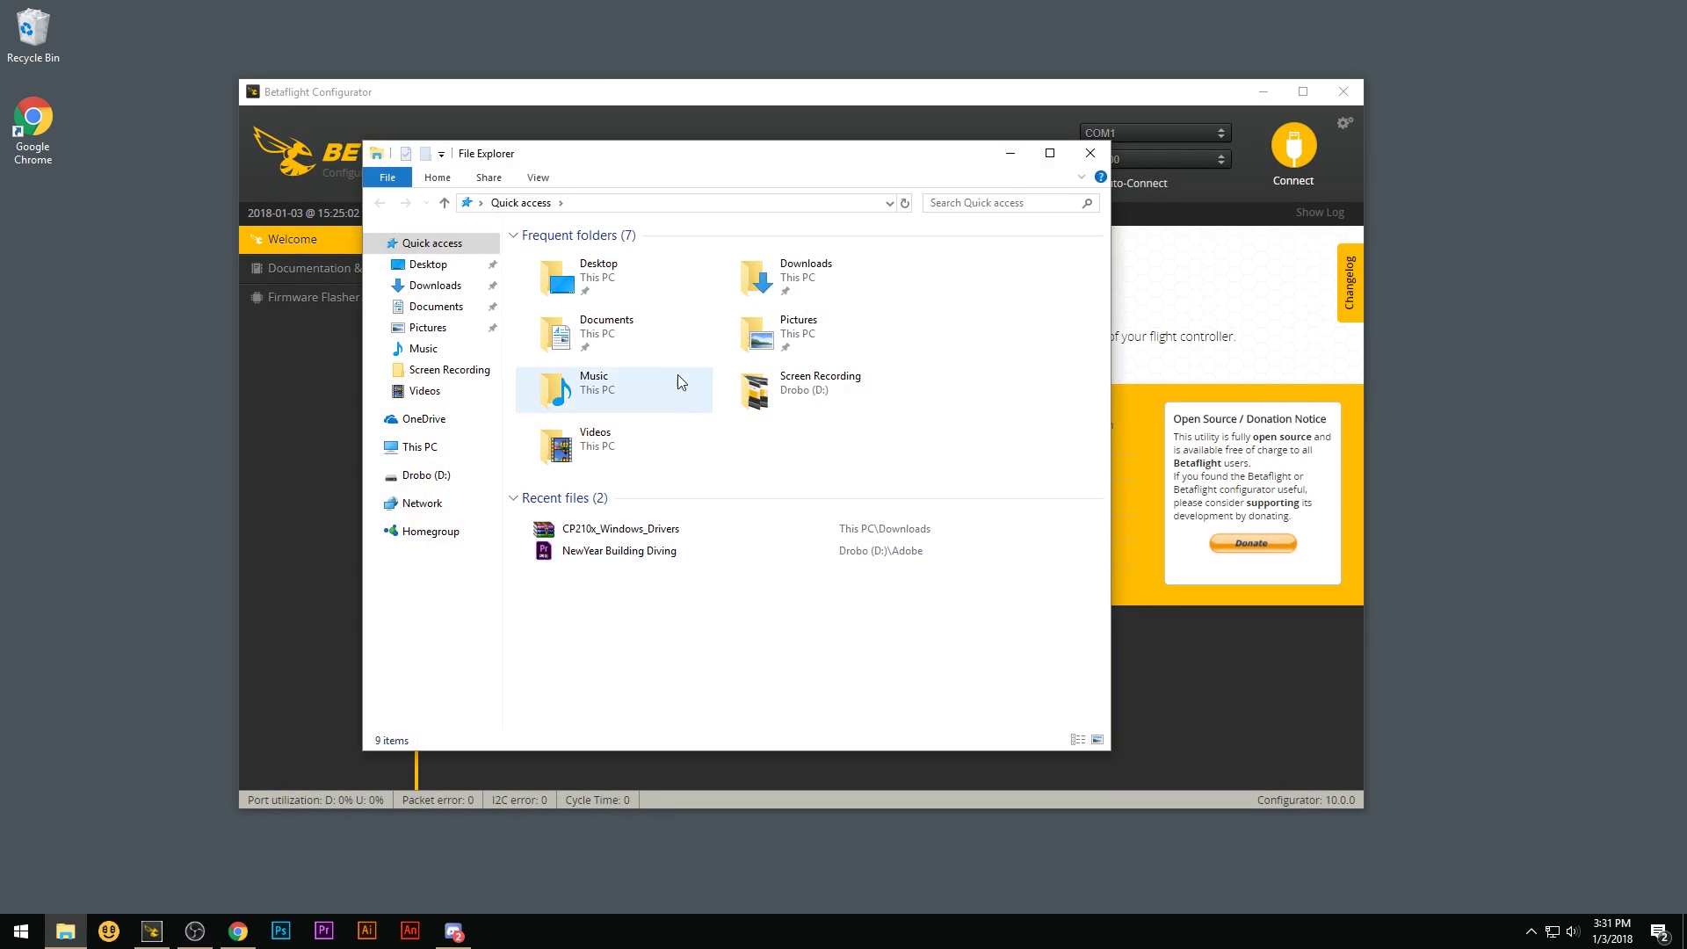
double_click(776, 275)
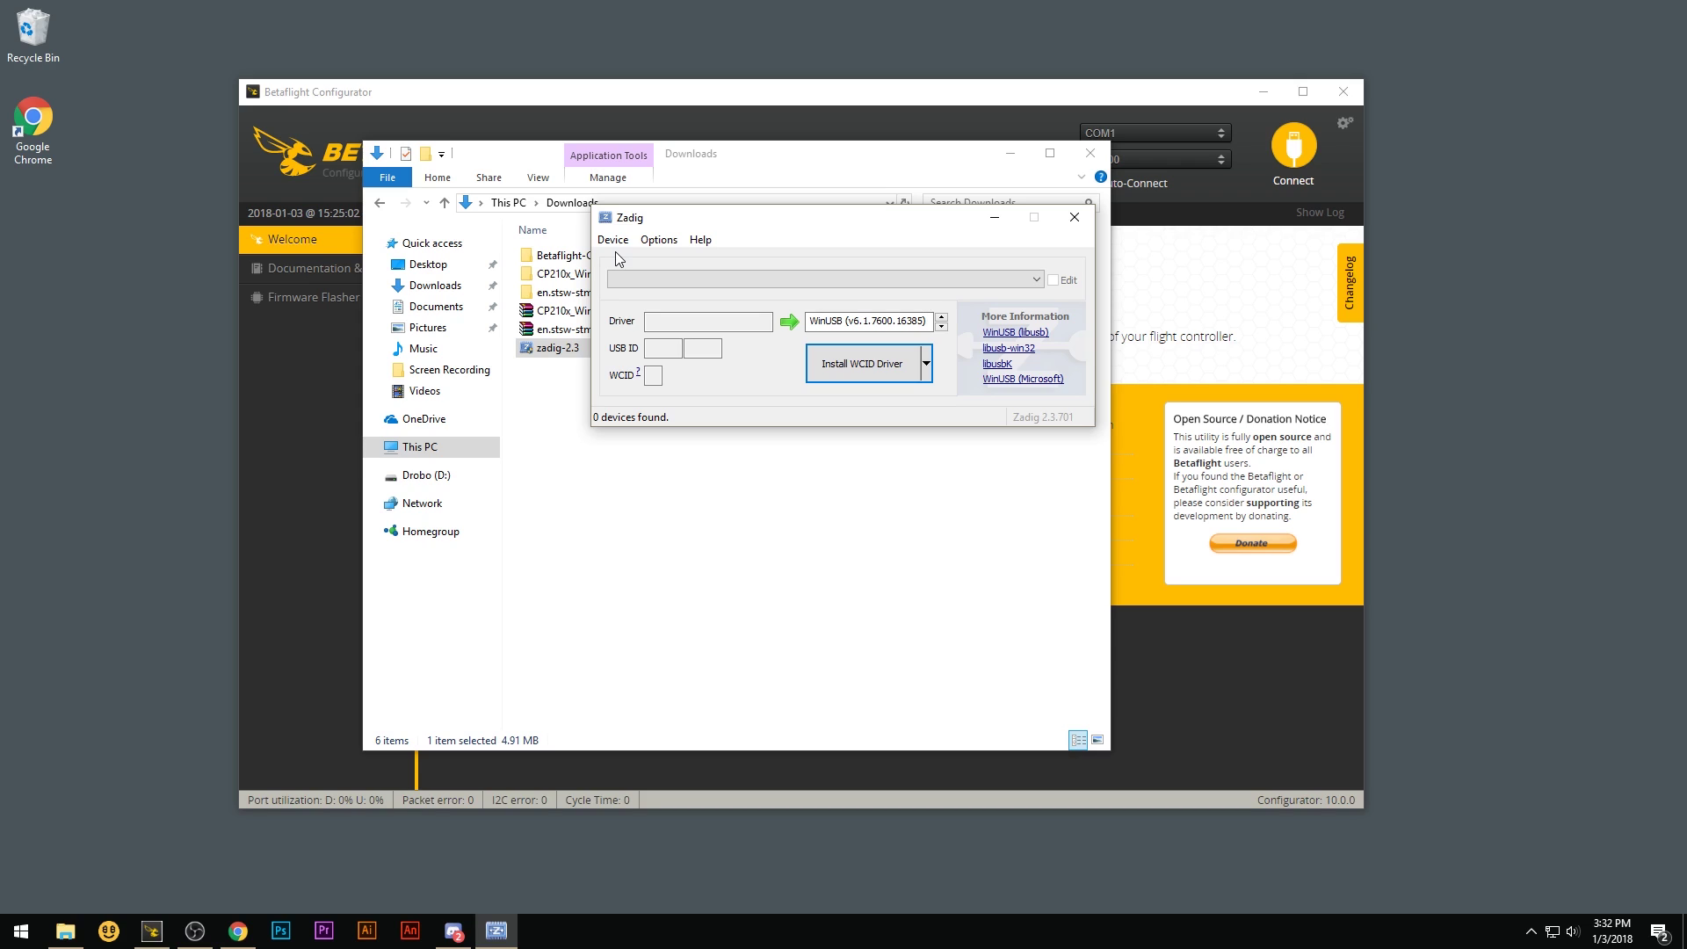
Step: List all devices in Zadig and select STM32 Virtual COM Port
click(659, 240)
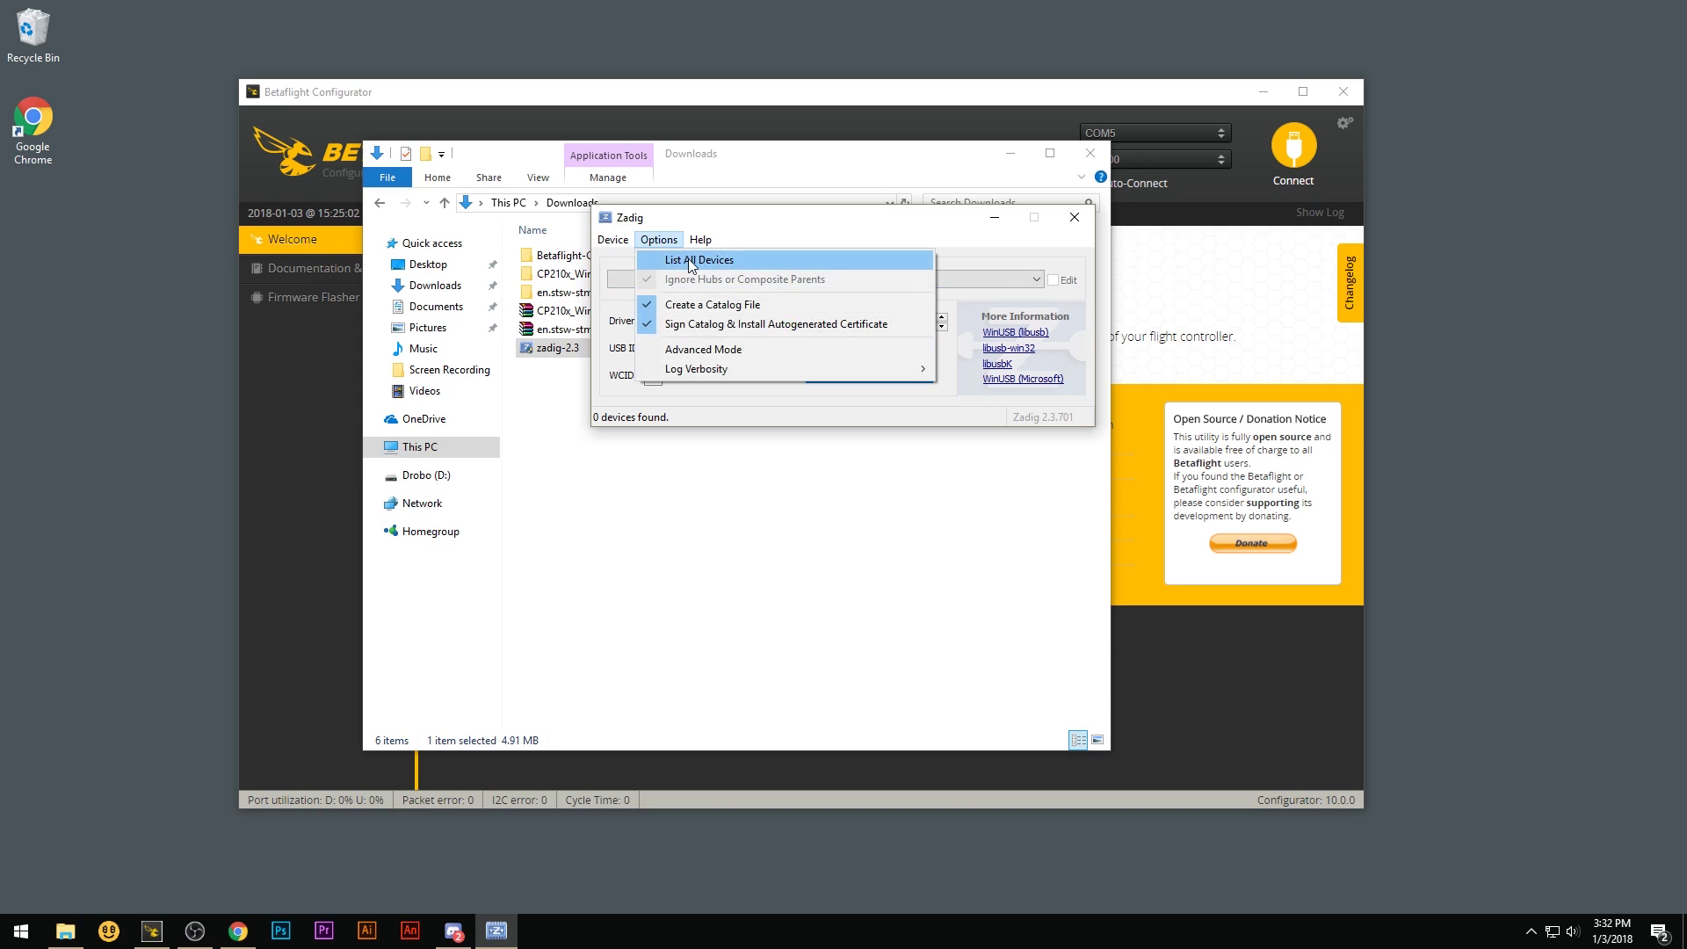
click(688, 259)
click(688, 280)
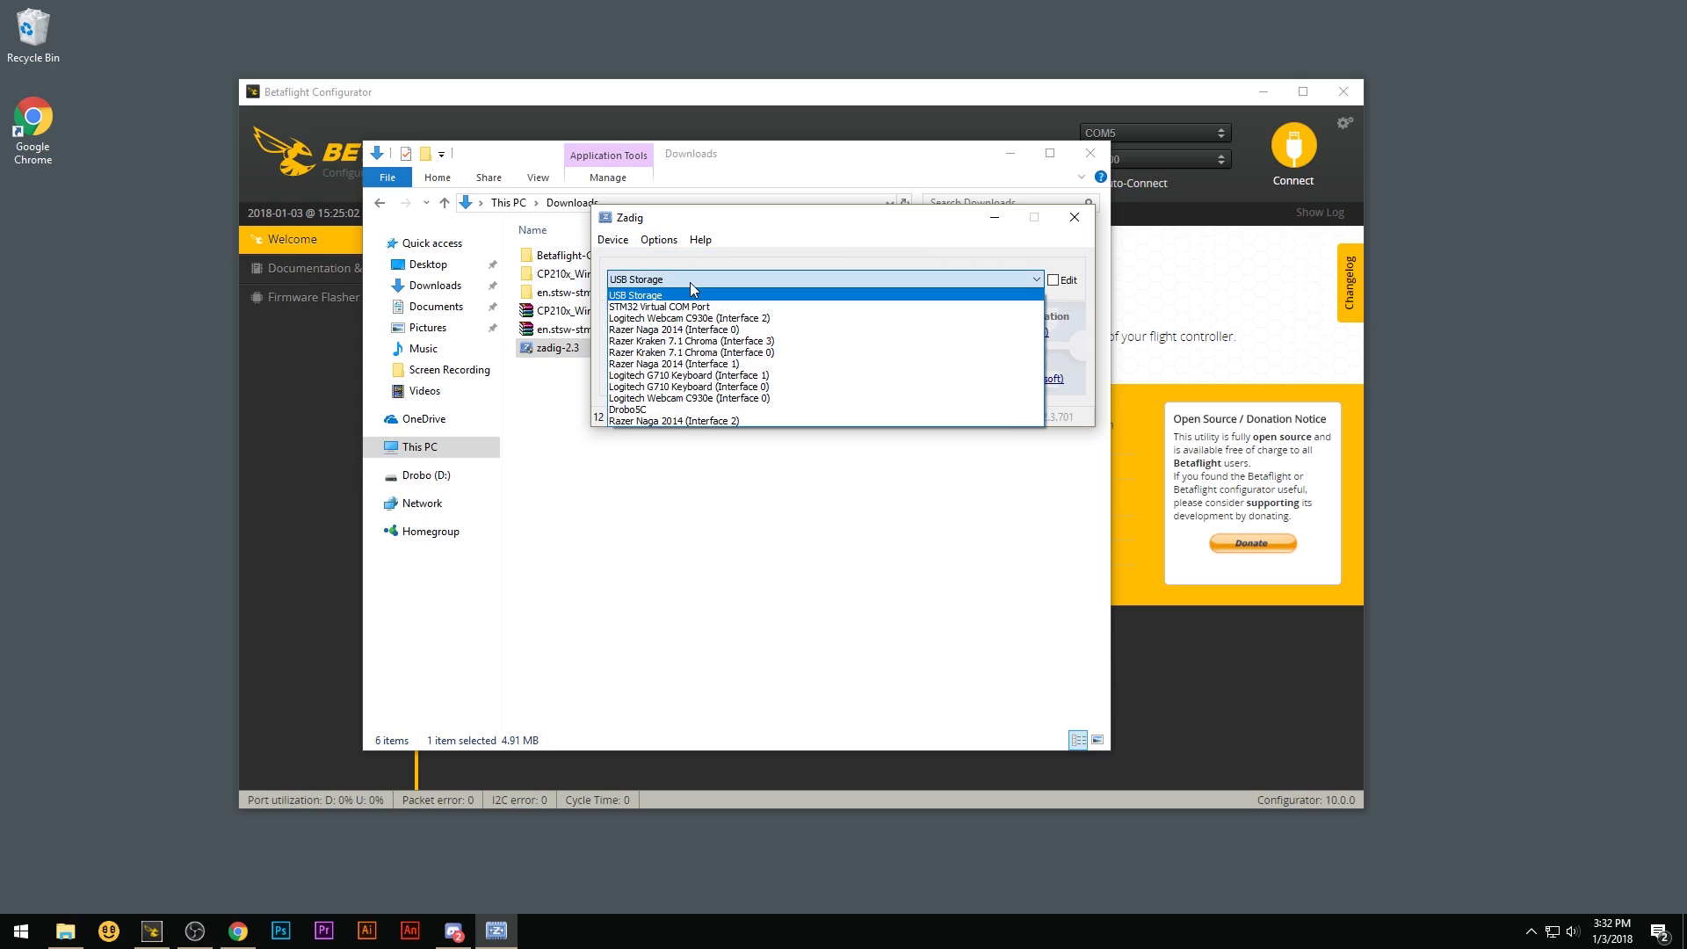
click(652, 307)
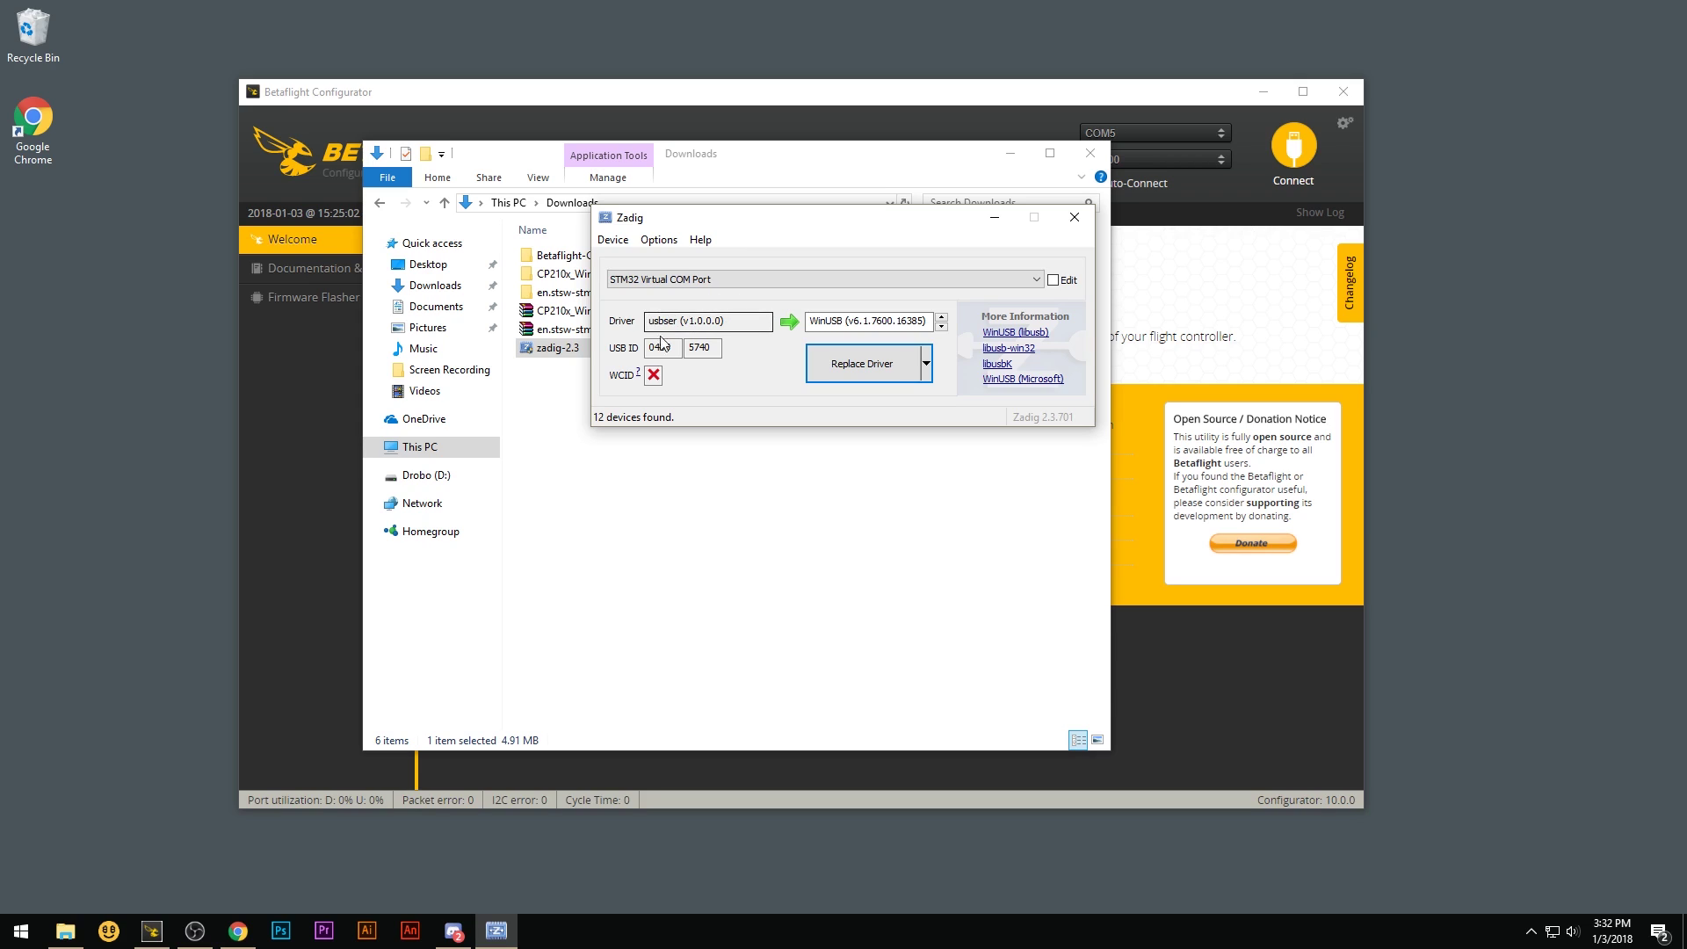
drag(649, 320, 725, 321)
click(673, 331)
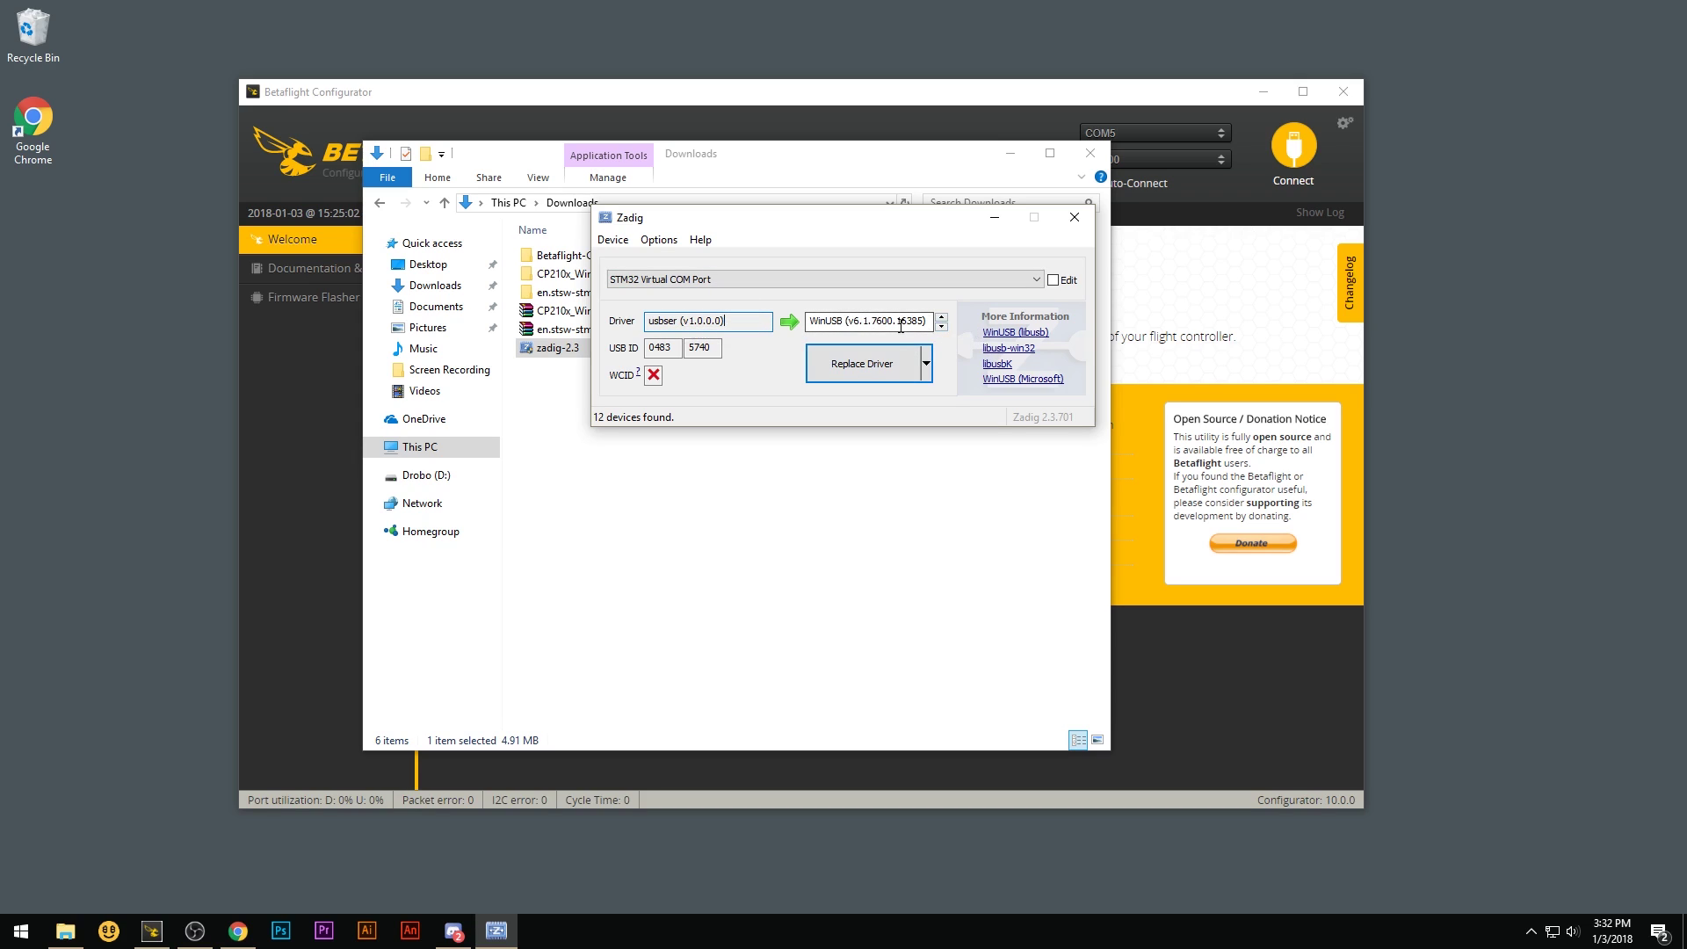
Step: Set the target driver to USB Serial (CDC), install it, and close Zadig
click(940, 327)
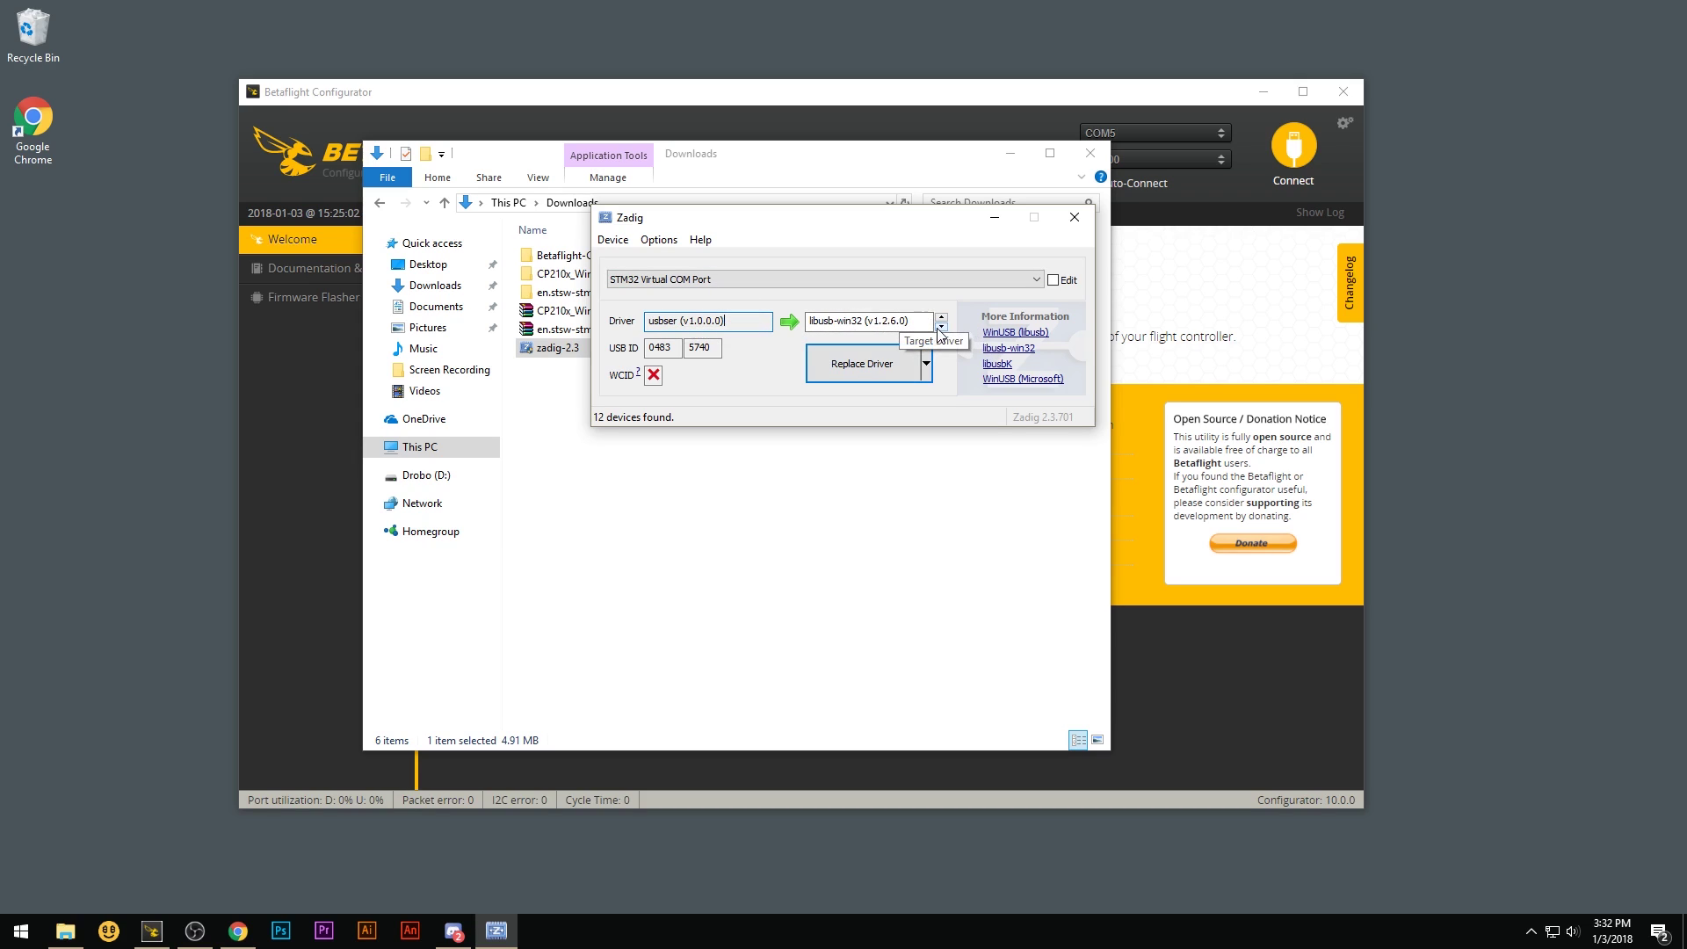
click(941, 327)
click(940, 327)
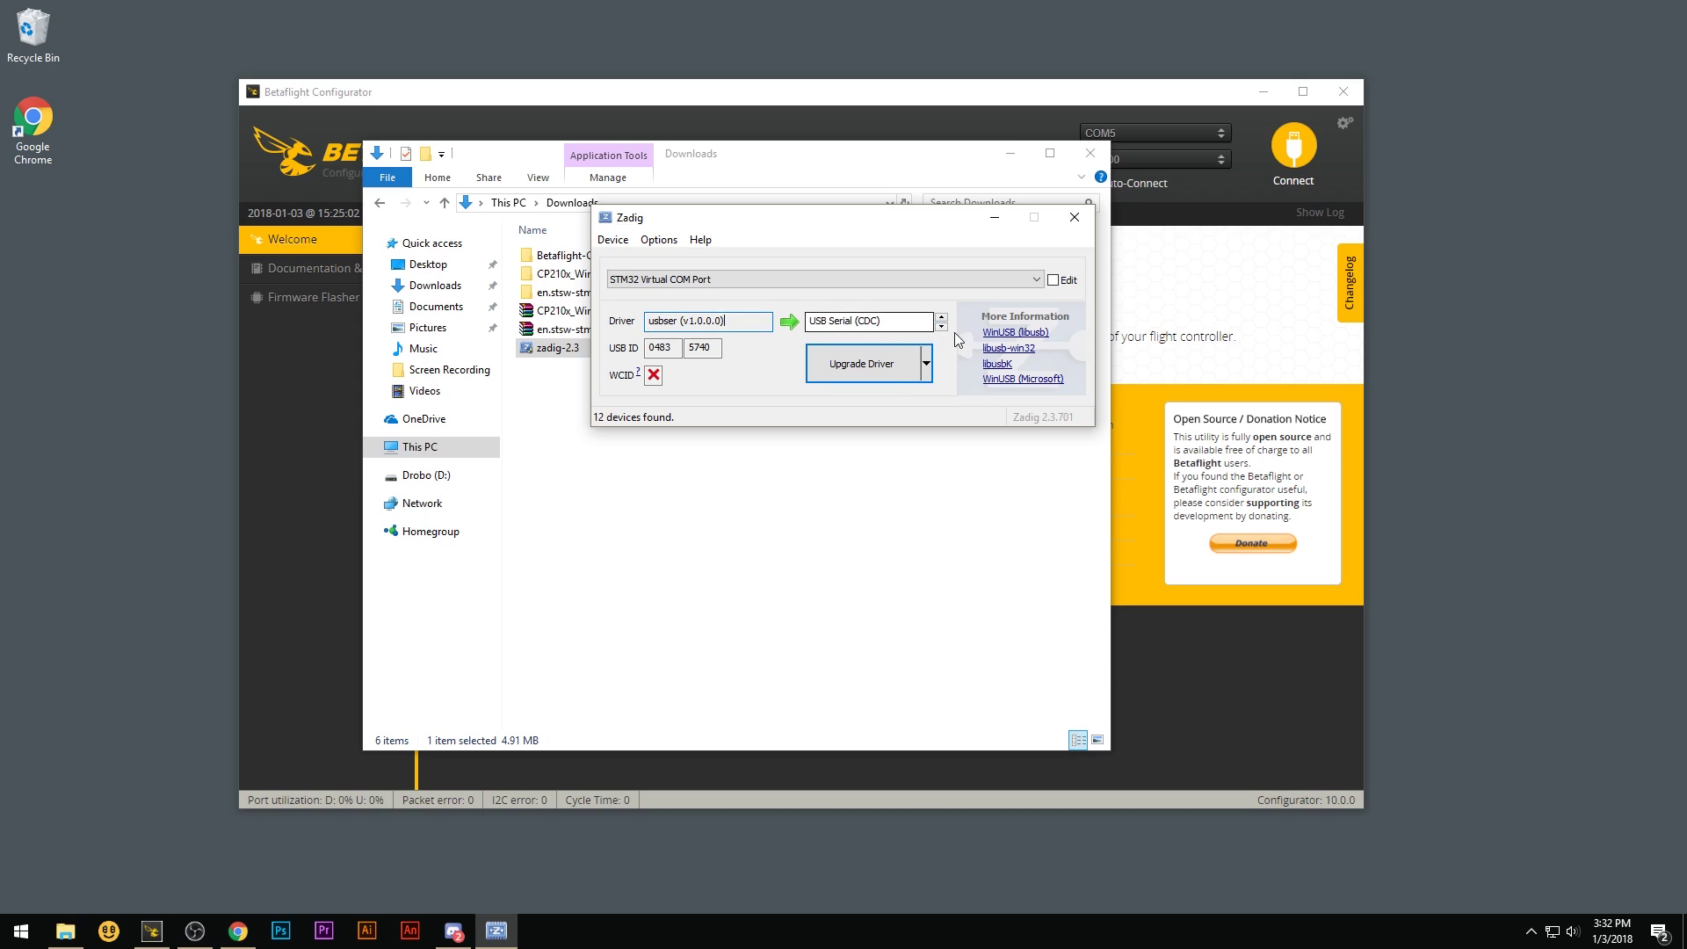
click(865, 364)
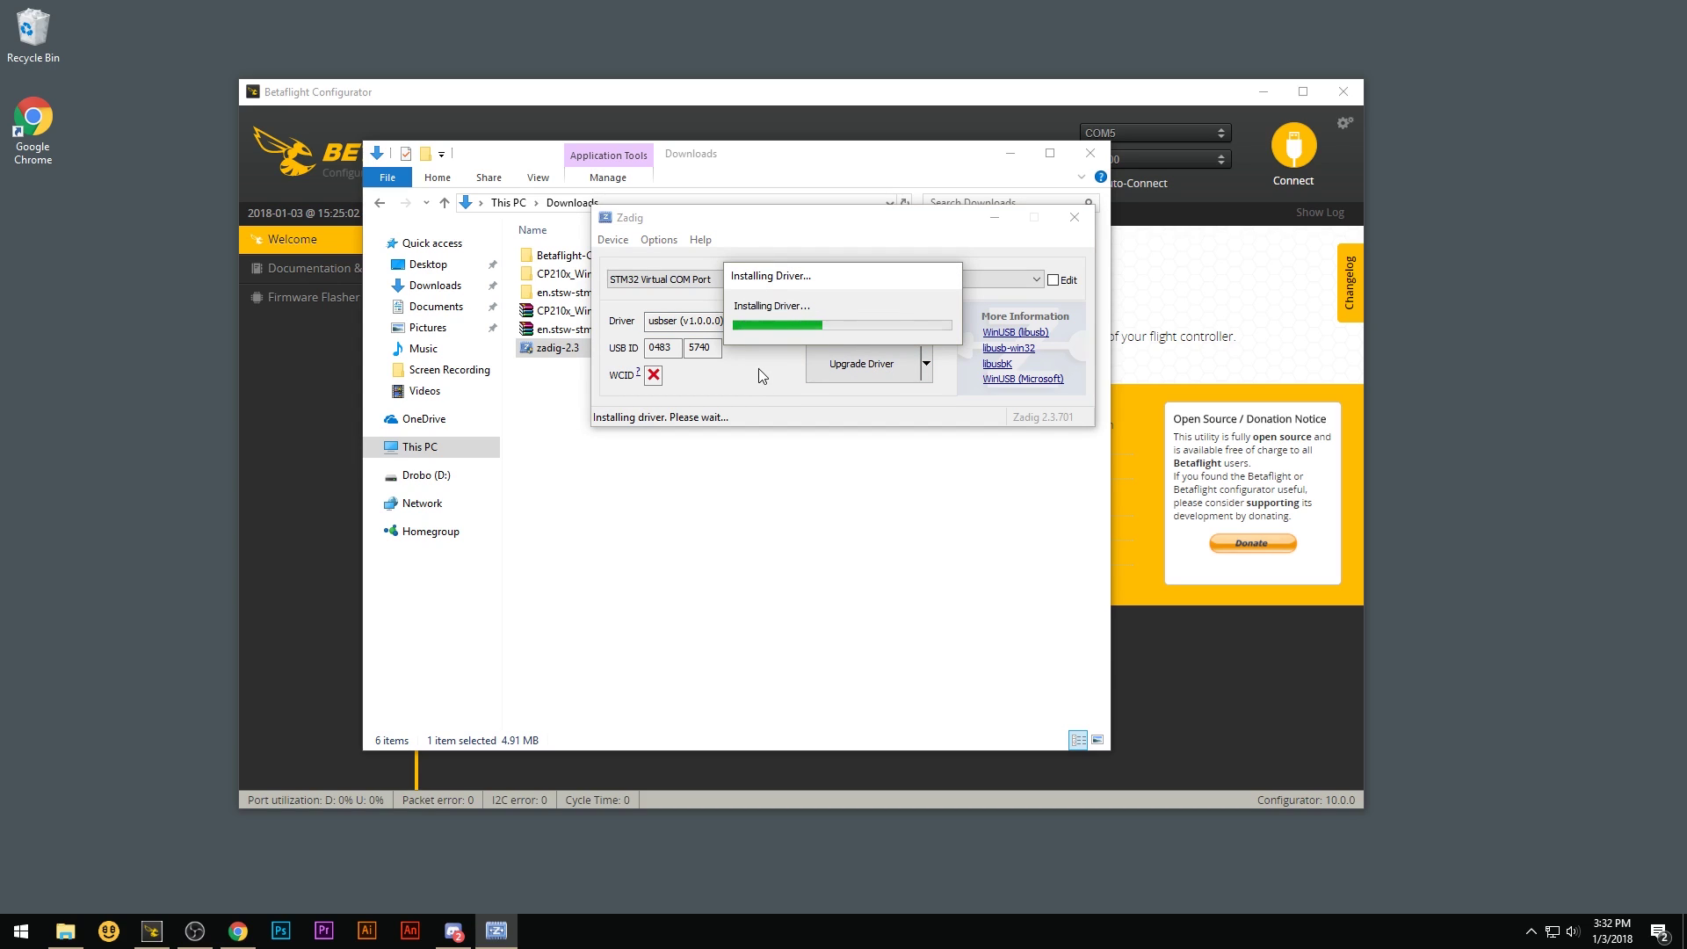
click(970, 330)
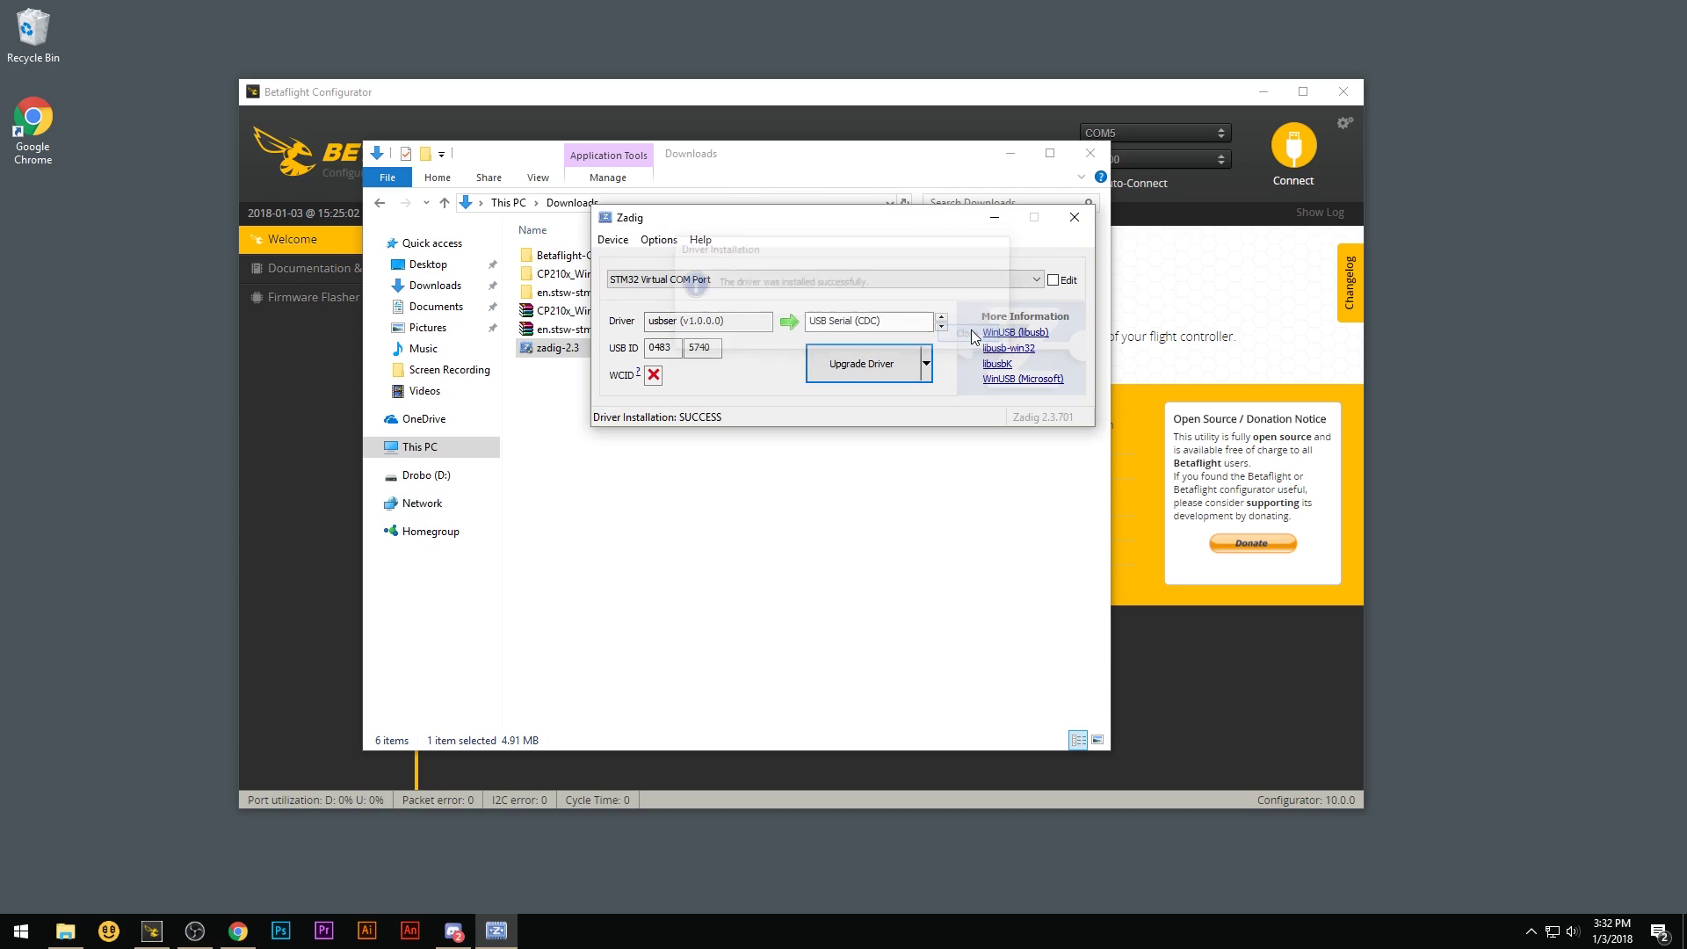
click(1075, 216)
click(1082, 154)
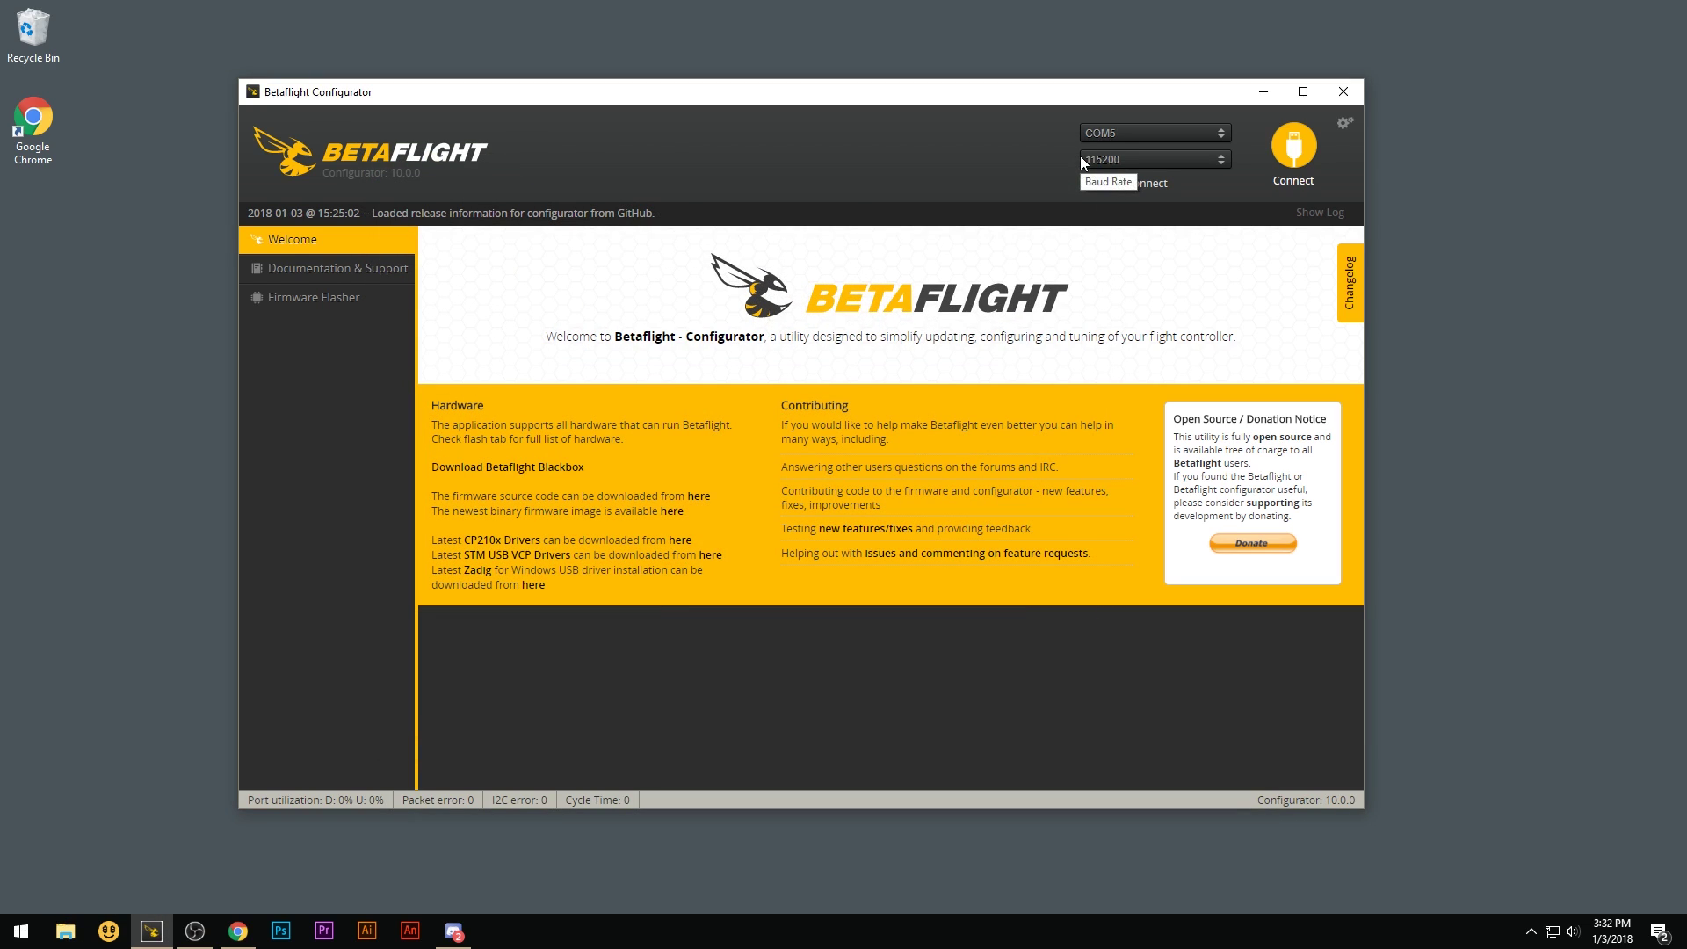
click(1125, 133)
click(1129, 166)
Step: Connect on COM5 and view the Configuration, Ports, Power & Battery and PID Tuning tabs
click(1289, 152)
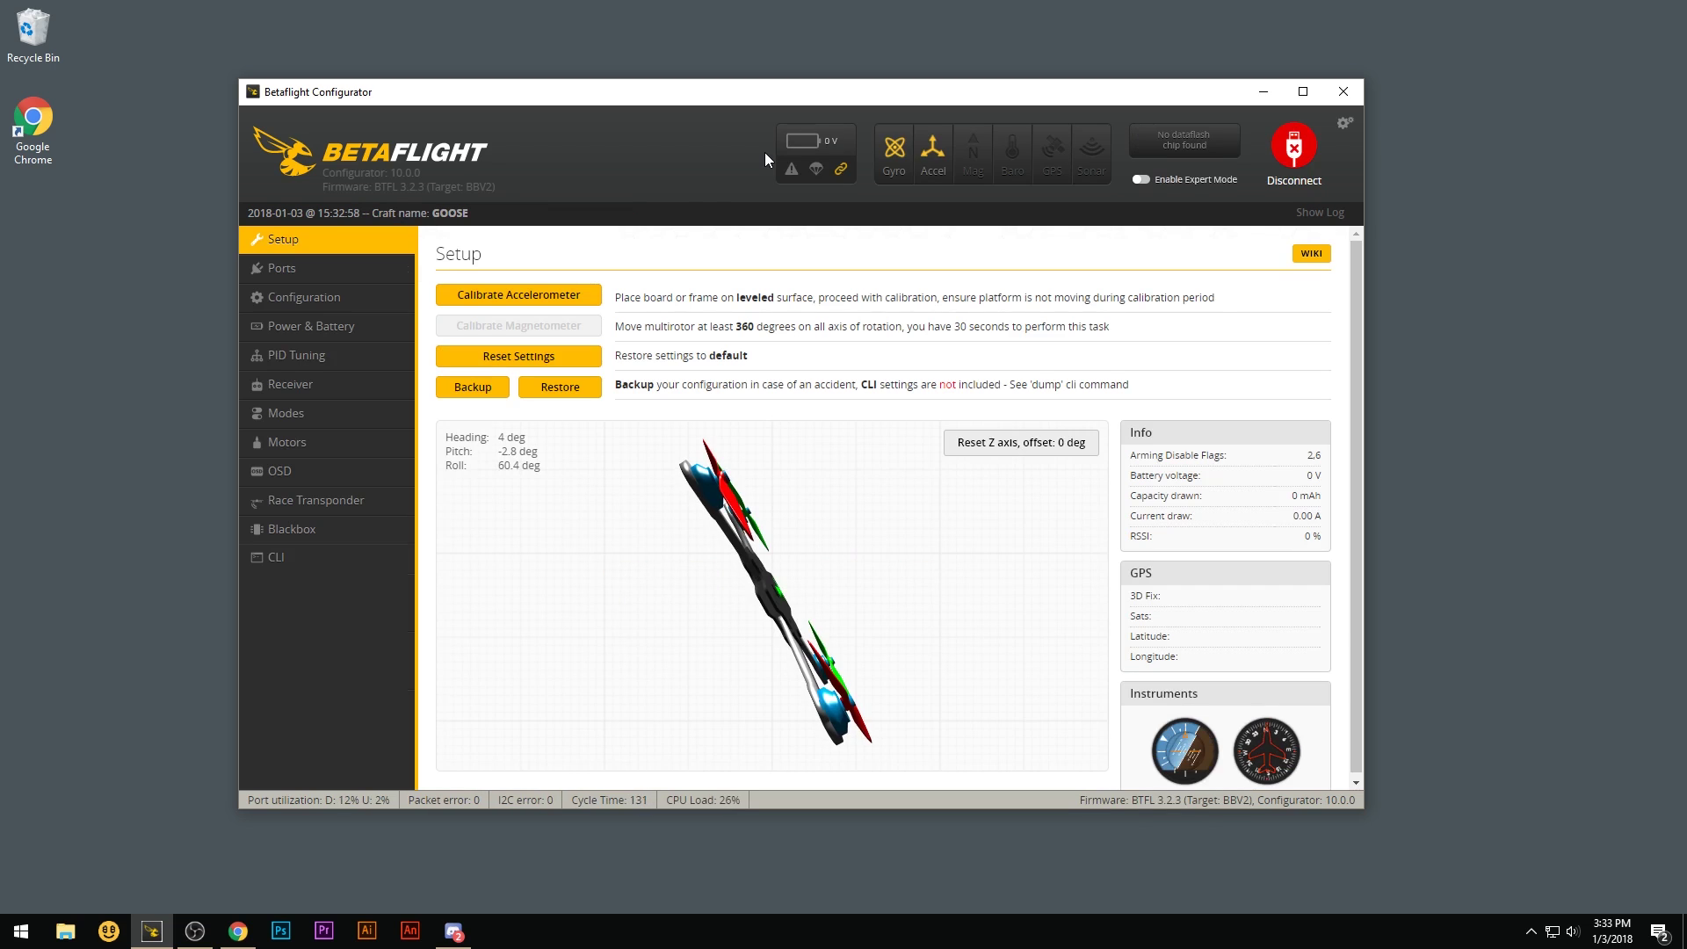
click(356, 292)
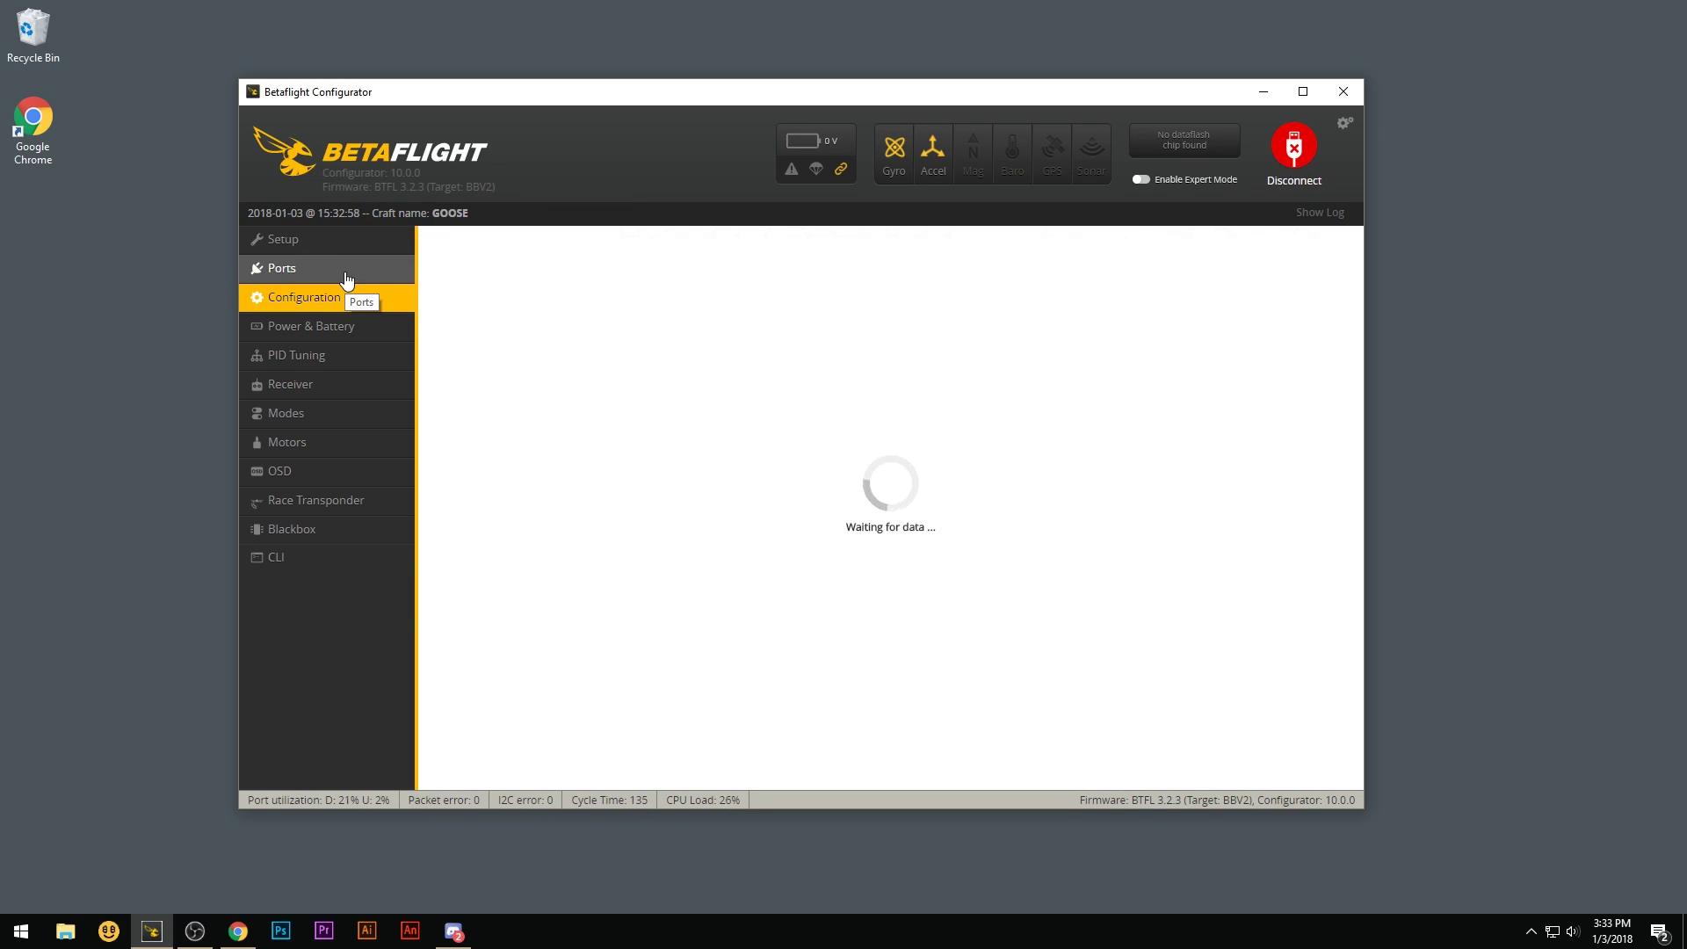
click(345, 270)
click(352, 327)
click(350, 357)
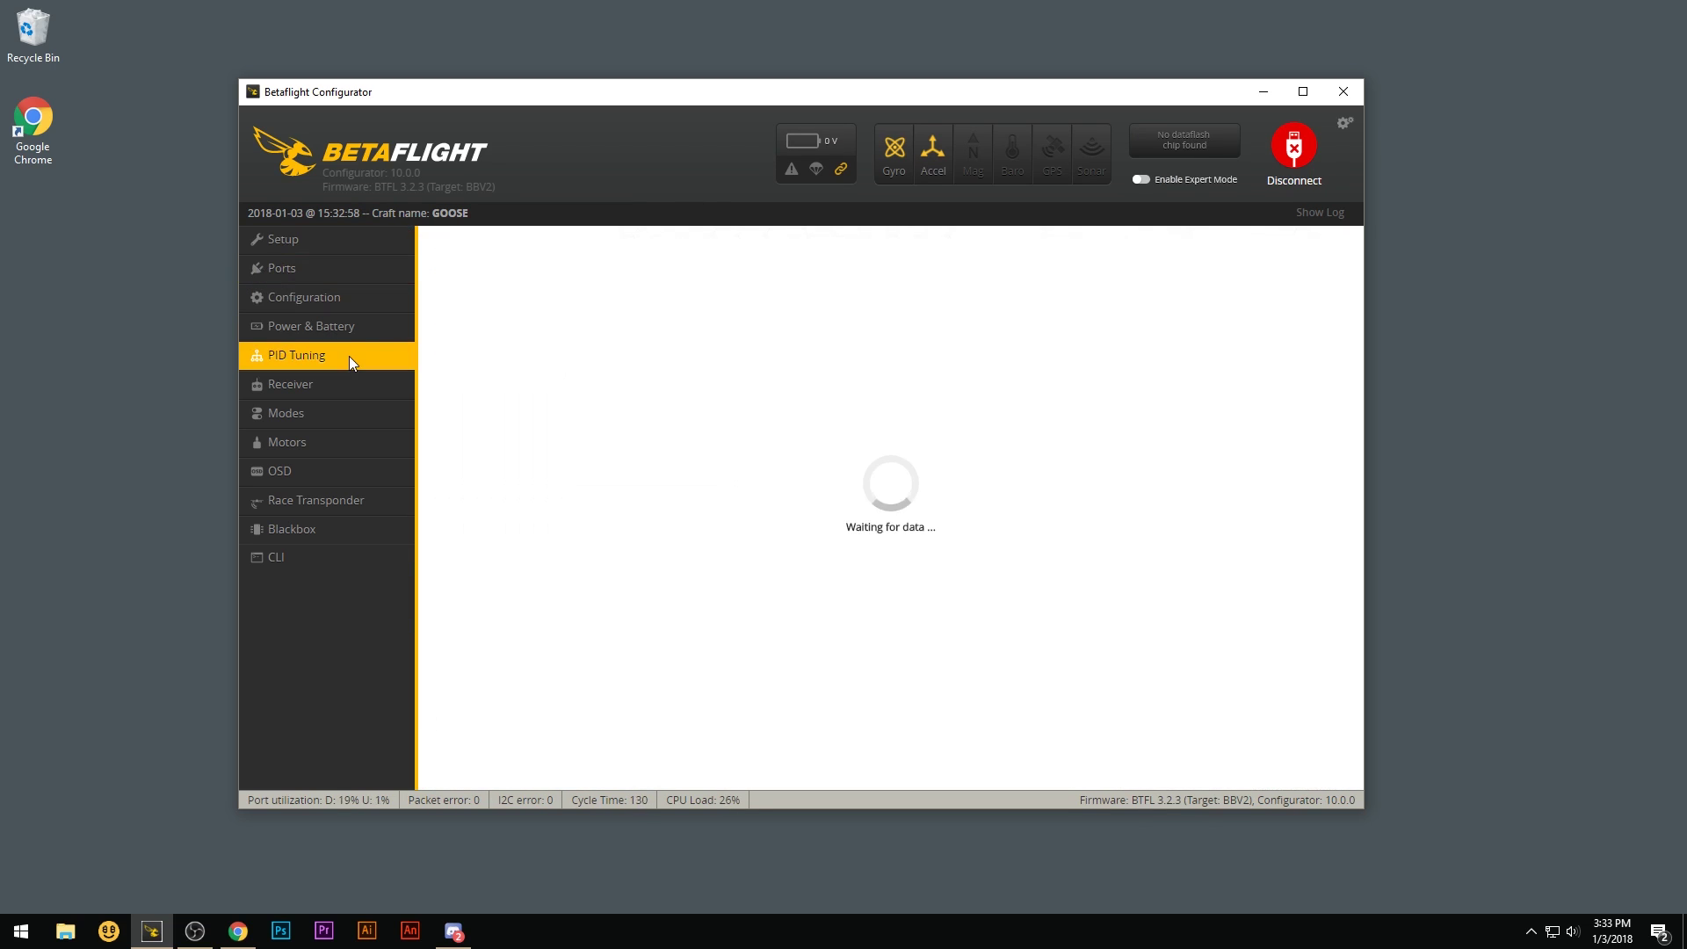